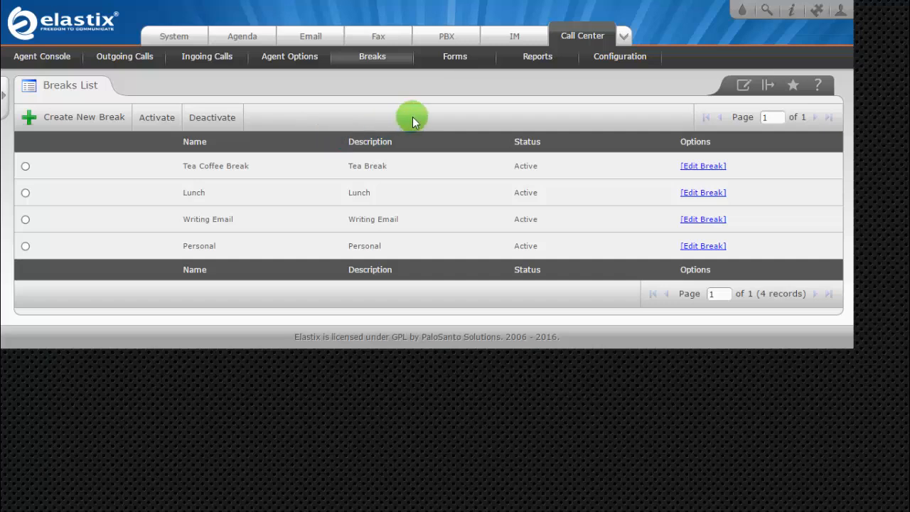
# Start a new queue in the PBX configuration and set its queue number to 655
pyautogui.click(444, 39)
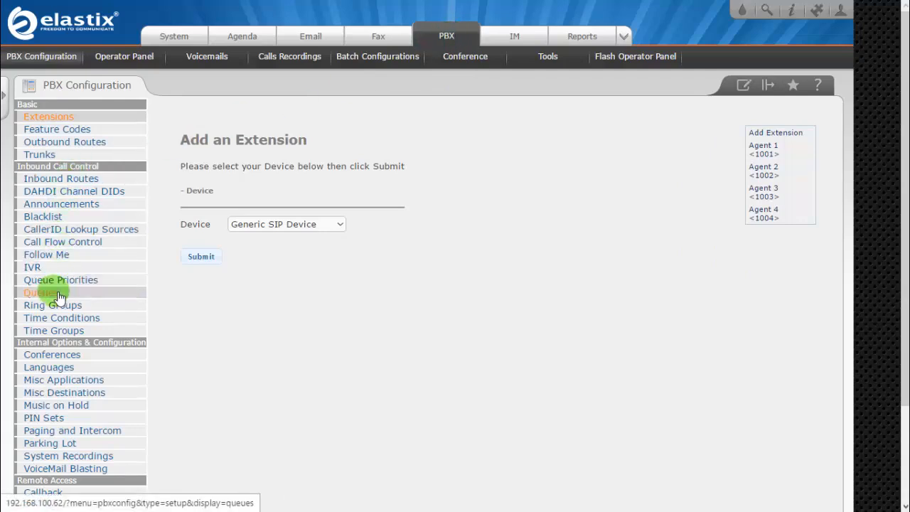
pyautogui.click(58, 296)
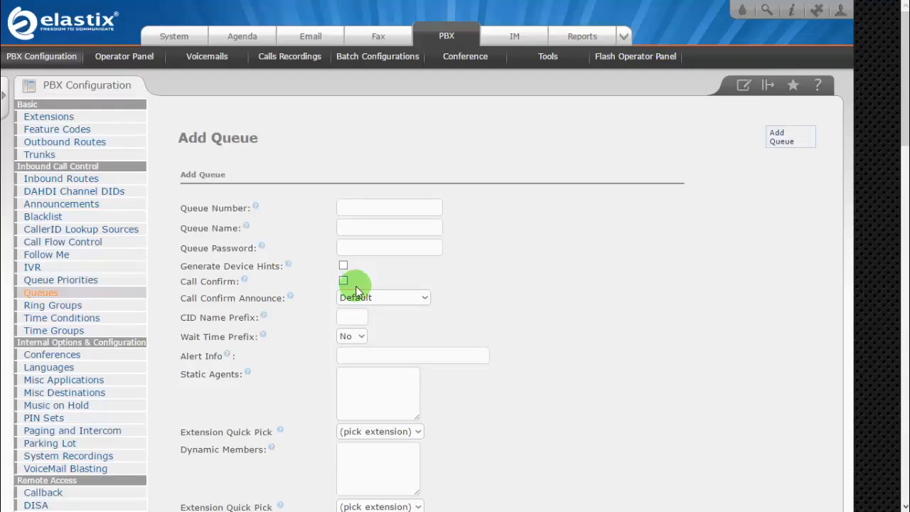
pyautogui.click(350, 212)
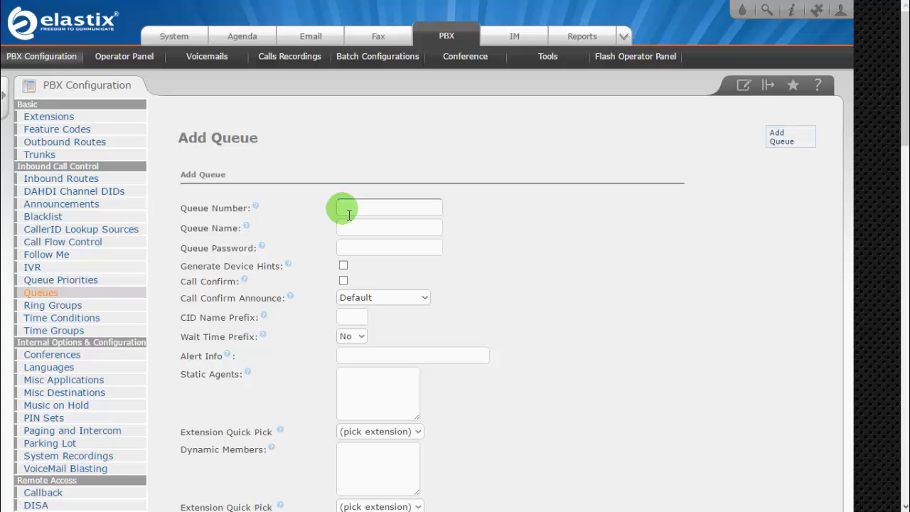
pyautogui.click(348, 213)
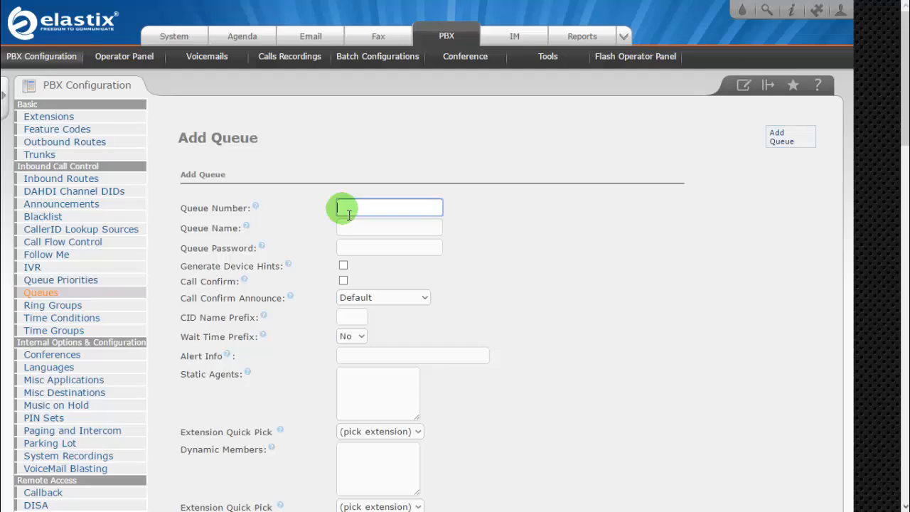
pyautogui.write('655')
pyautogui.press('Tab')
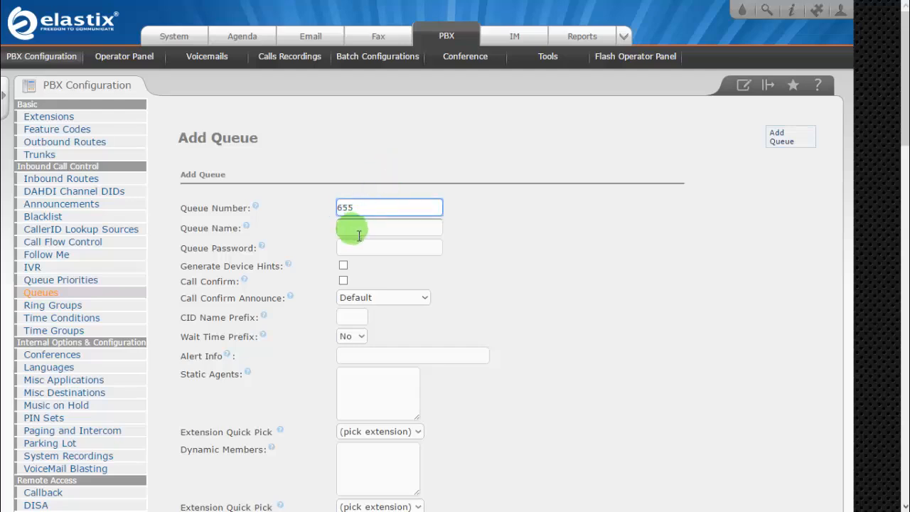
# Name the queue IncomingNewOrderQueue and leave the queue password empty
pyautogui.write('I')
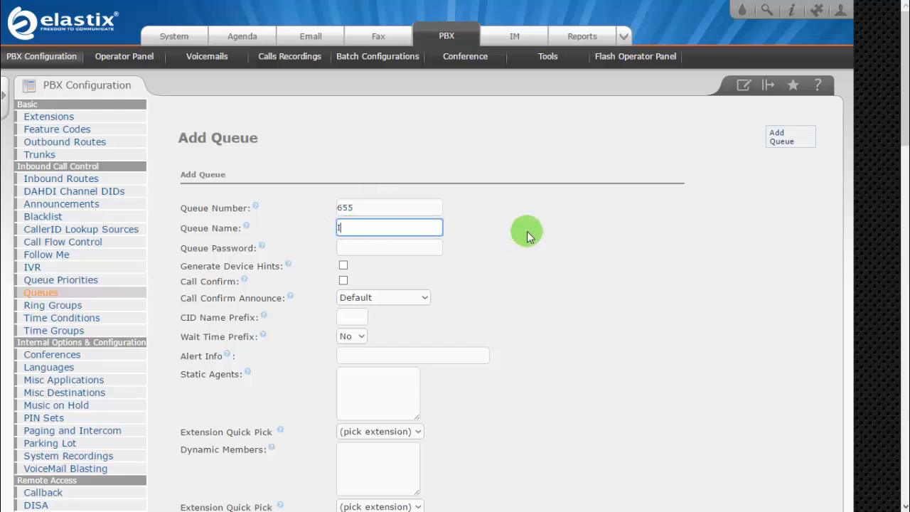
pyautogui.write('n')
pyautogui.press('BackSpace')
pyautogui.write('ncomingNewOrder')
pyautogui.press('BackSpace')
pyautogui.write('Queue')
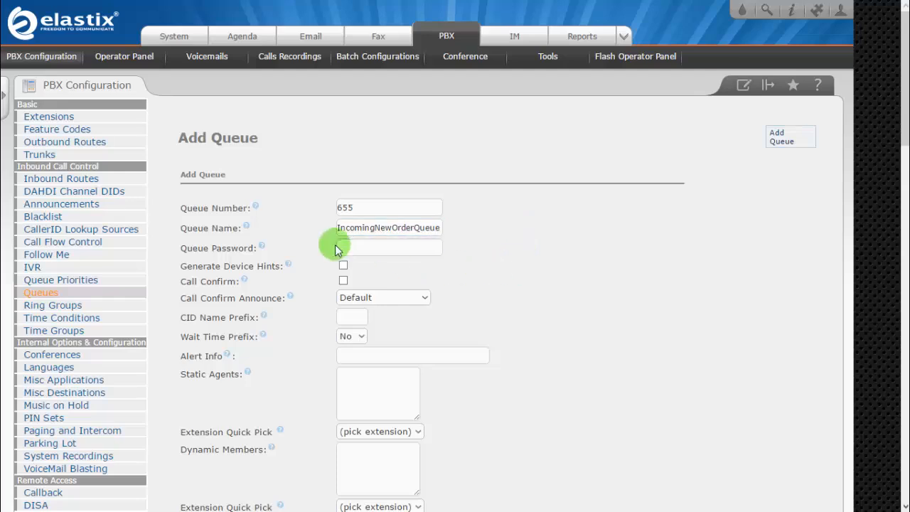
pyautogui.click(382, 251)
# Add extensions 1001 (Agent 1) and 1002 (Agent 2) to the queue's static agents
pyautogui.scroll(-2, 490, 253)
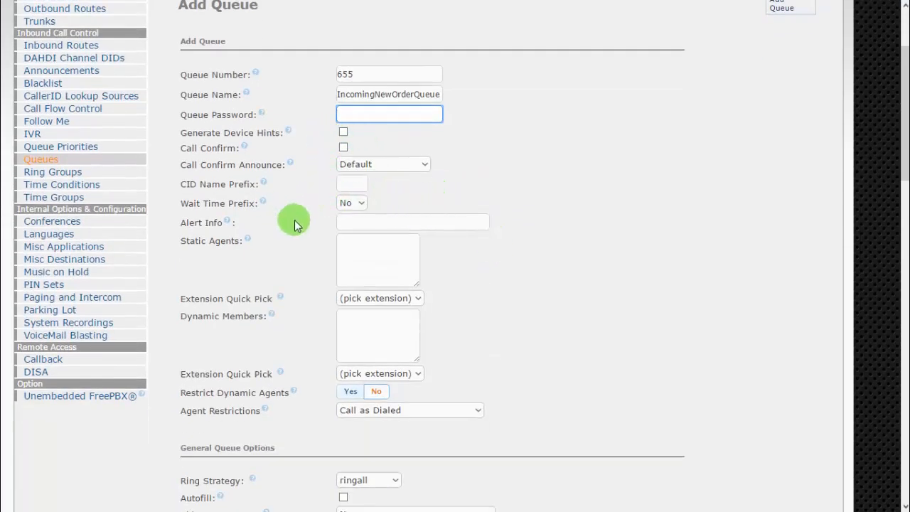
pyautogui.click(376, 250)
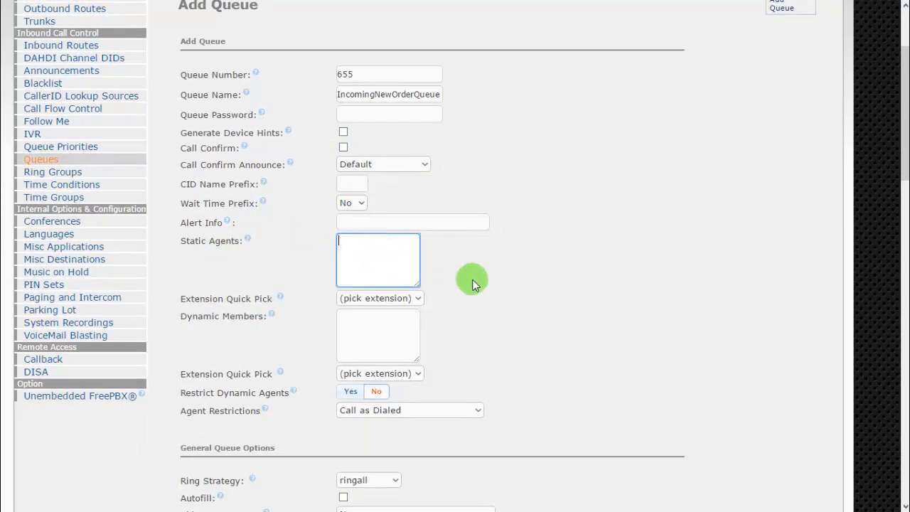
pyautogui.scroll(-1, 468, 294)
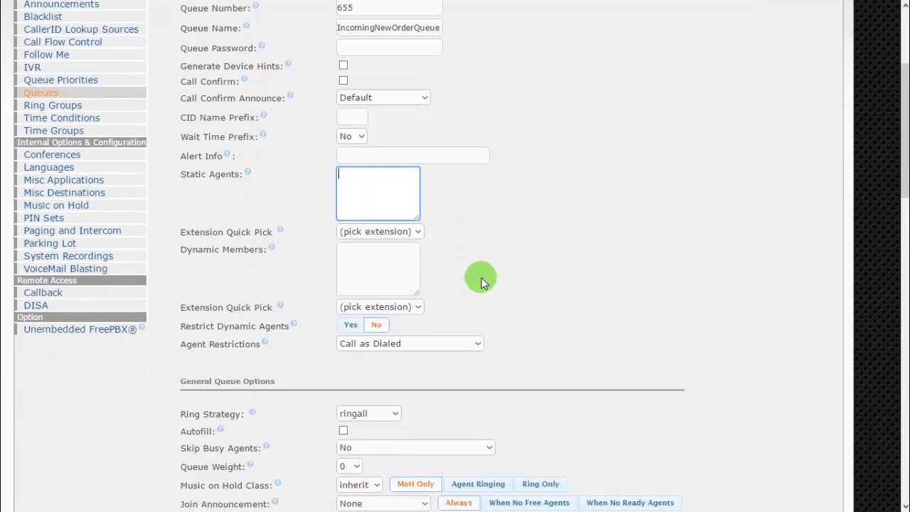
pyautogui.click(396, 238)
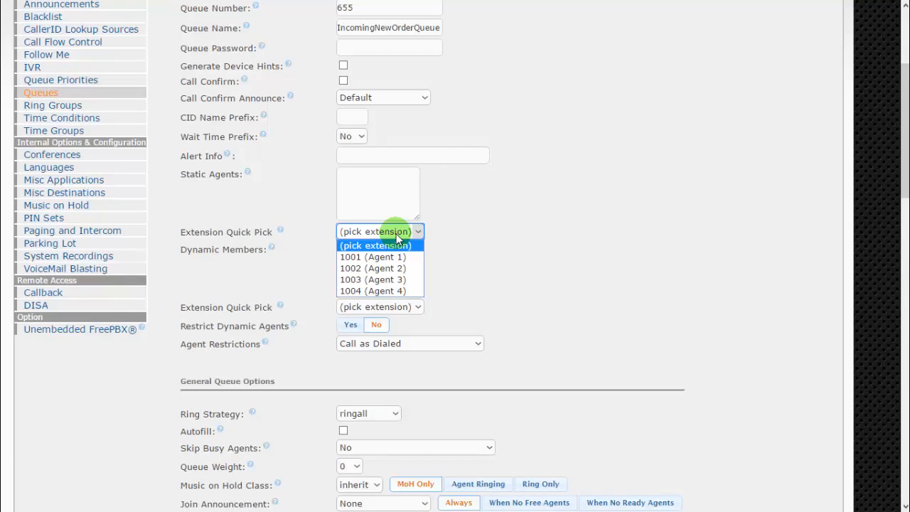
pyautogui.click(387, 258)
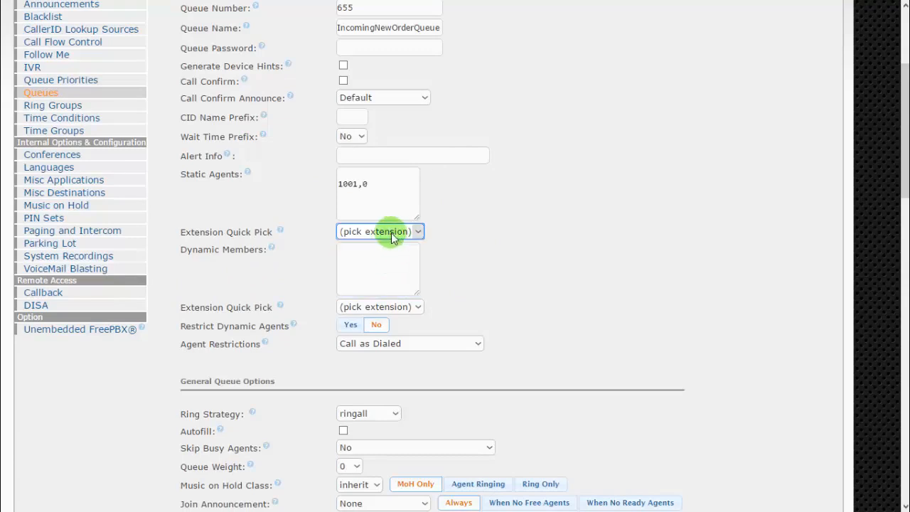
pyautogui.click(395, 237)
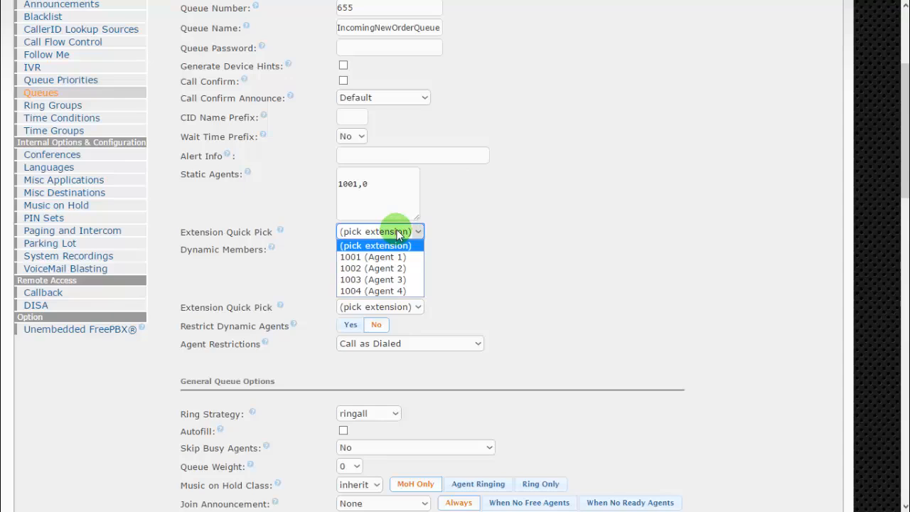
pyautogui.click(390, 268)
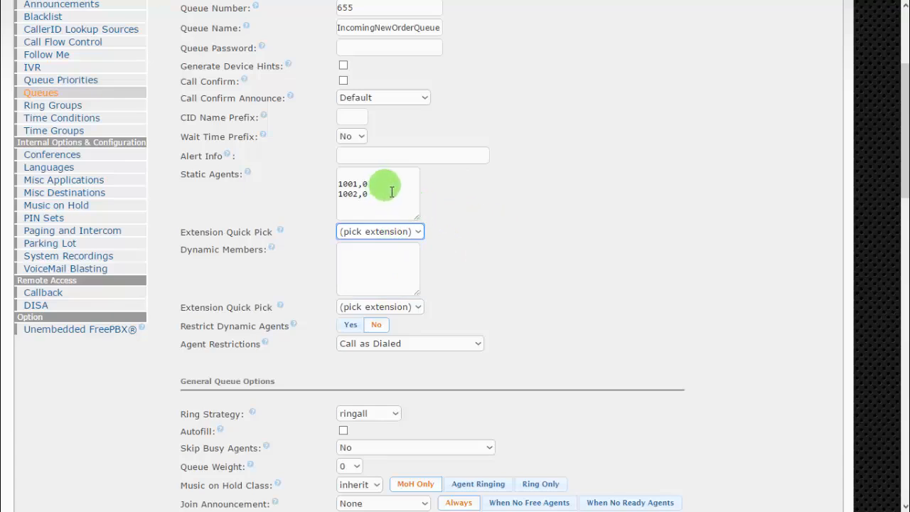
pyautogui.click(459, 194)
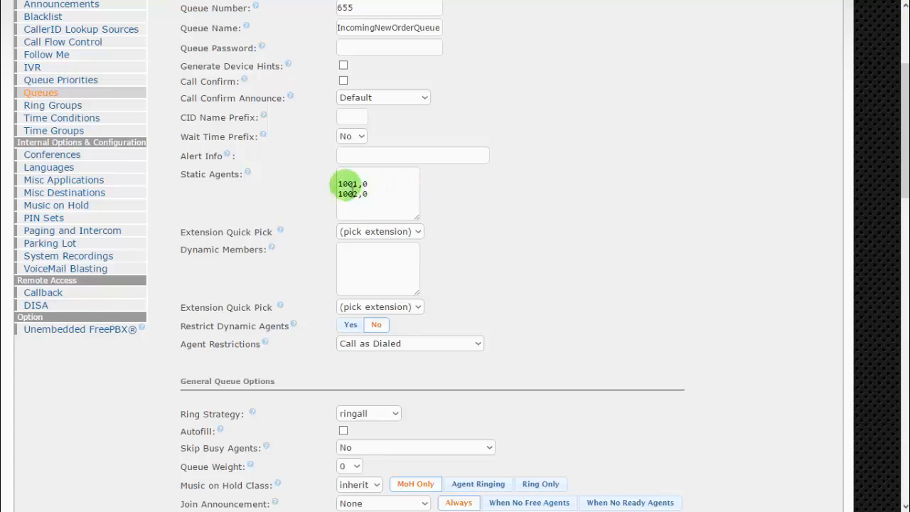
# Prefix both static agent entries with A so they read A1001,0 and A1002,0
pyautogui.click(343, 184)
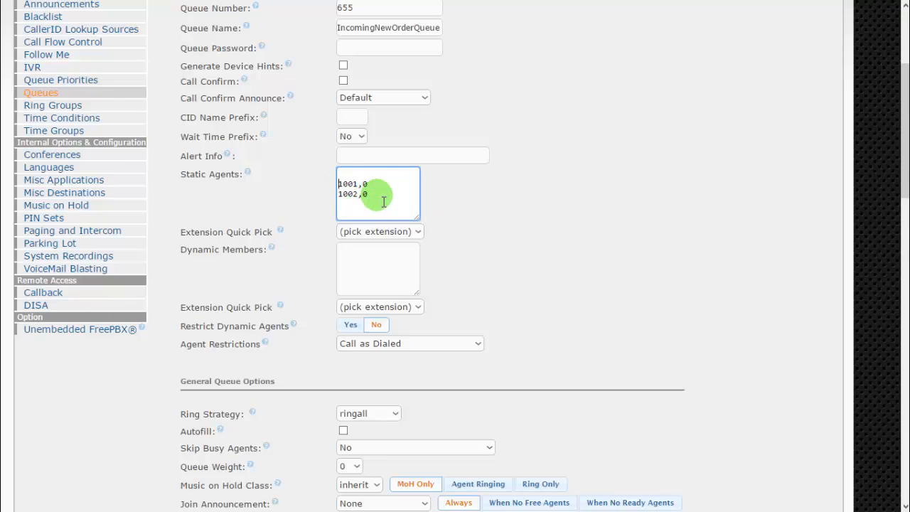
pyautogui.write('A')
pyautogui.write('A')
pyautogui.click(485, 226)
pyautogui.scroll(-2, 487, 225)
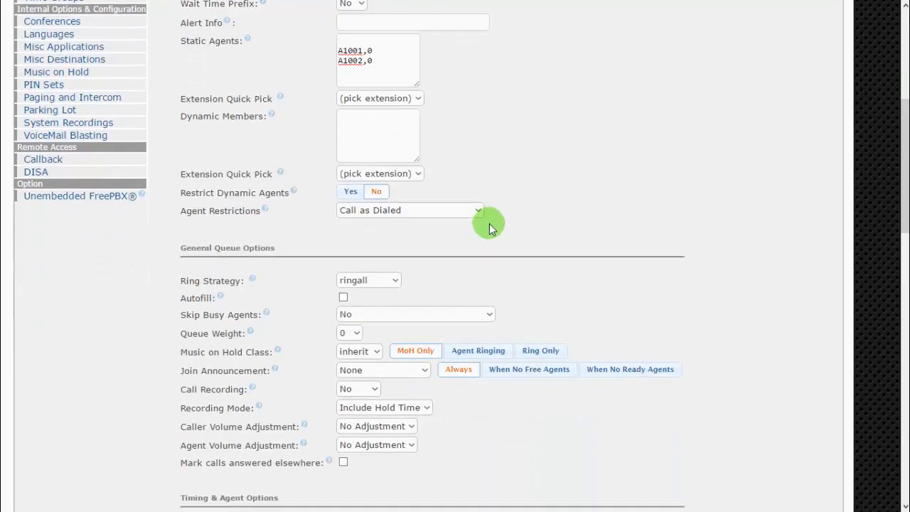
pyautogui.scroll(1, 490, 223)
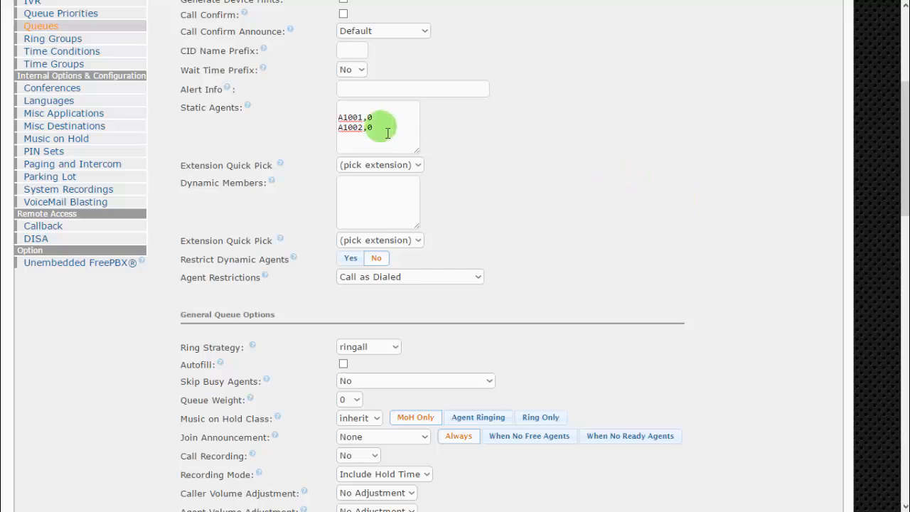
pyautogui.click(342, 121)
pyautogui.moveTo(338, 116); pyautogui.dragTo(375, 127)
pyautogui.click(489, 139)
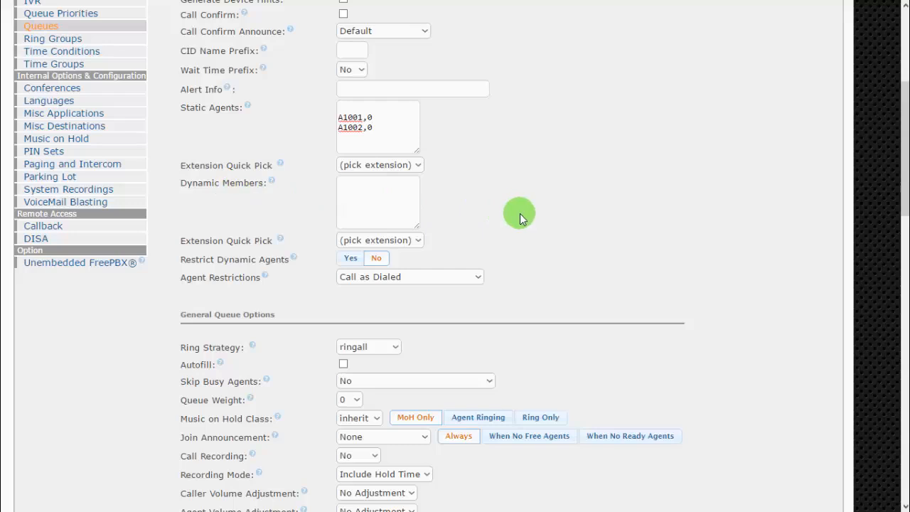
# Set the queue's ring strategy to rrmemory and enable Autofill
pyautogui.scroll(-1, 518, 216)
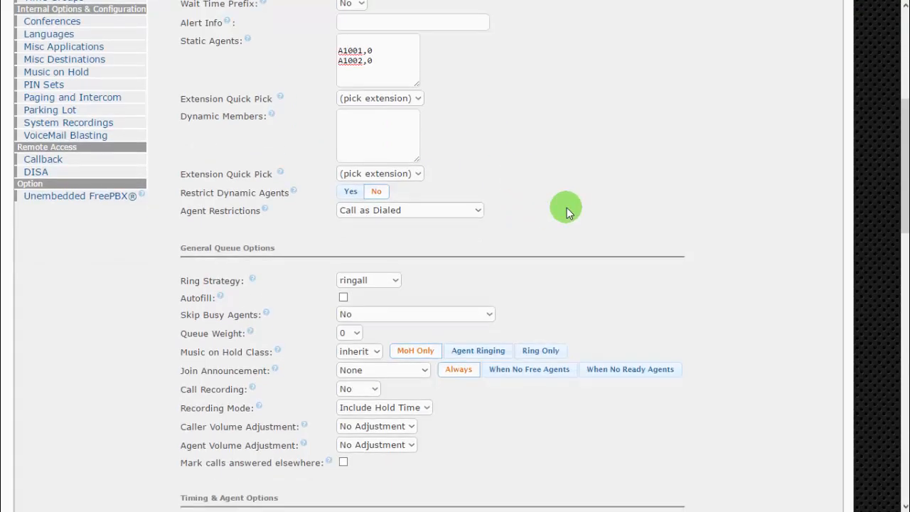
pyautogui.scroll(-2, 566, 211)
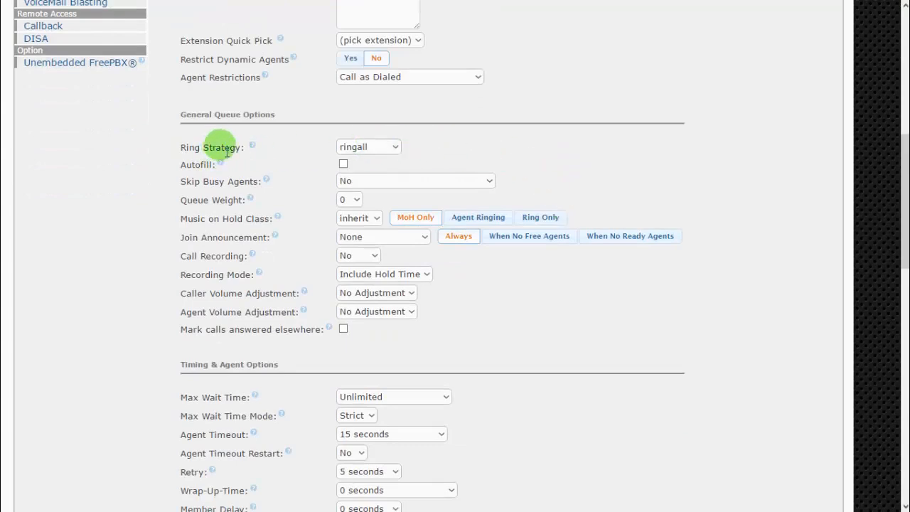
pyautogui.click(394, 148)
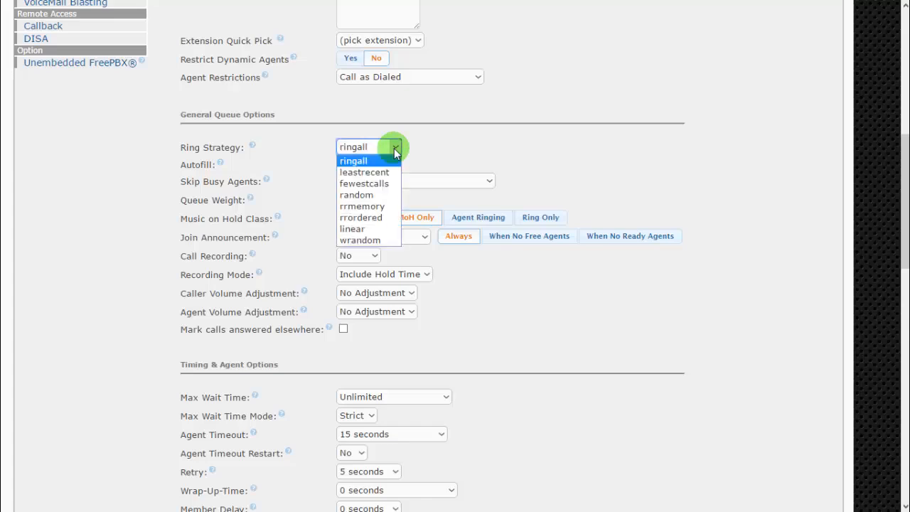
pyautogui.click(383, 208)
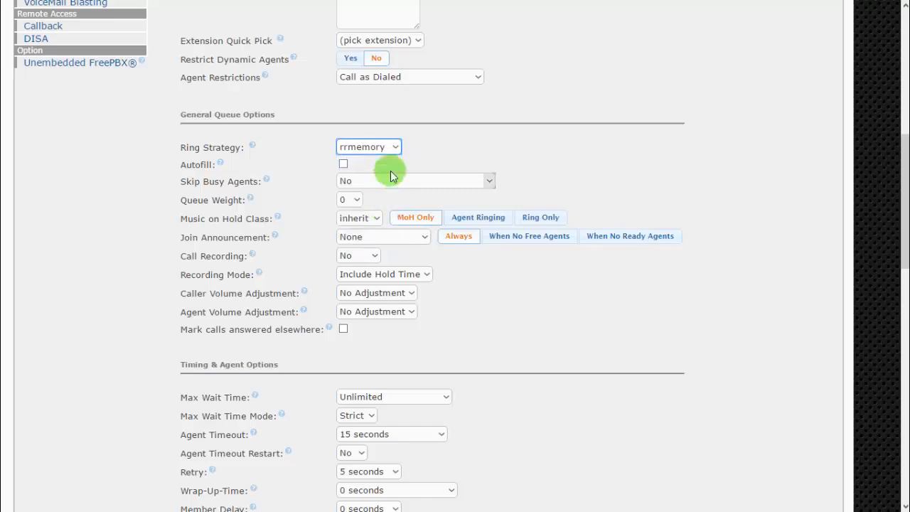
pyautogui.click(439, 151)
pyautogui.click(344, 166)
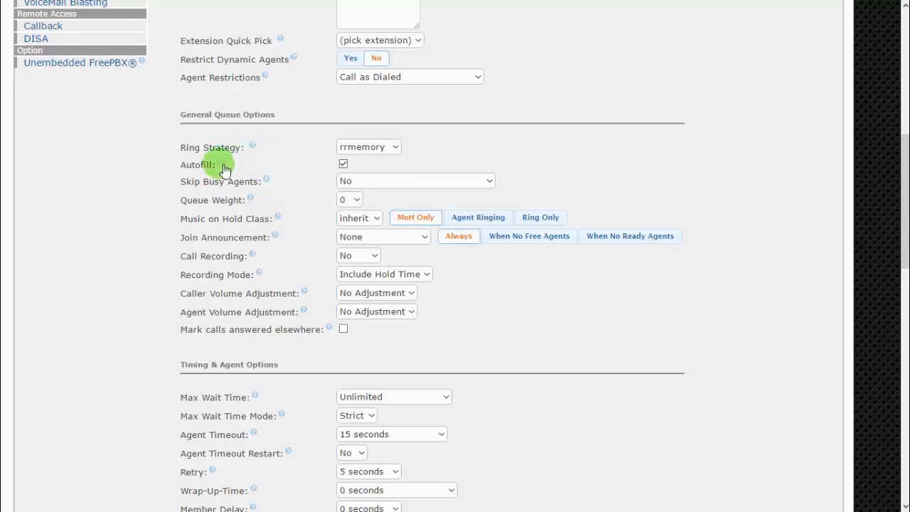
# Set Skip Busy Agents to Queue calls only (ringinuse=no)
pyautogui.moveTo(270, 182)
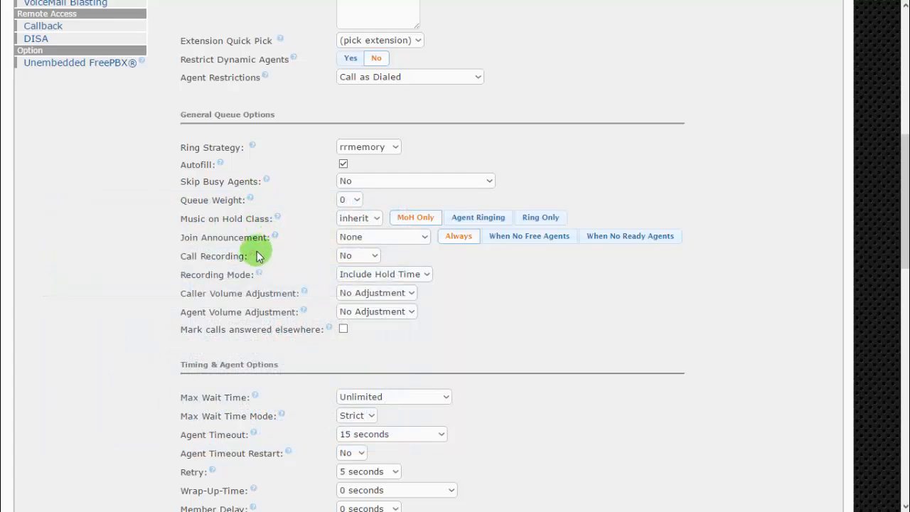
pyautogui.click(376, 182)
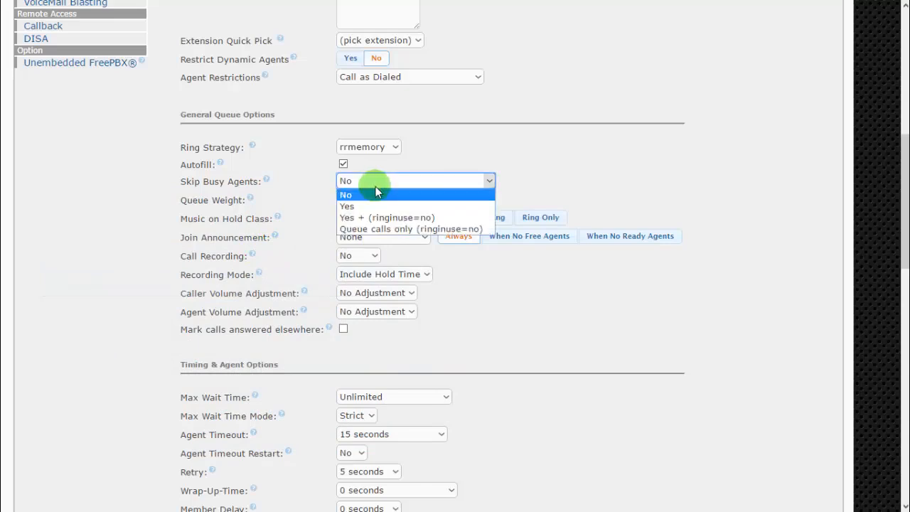
pyautogui.click(387, 230)
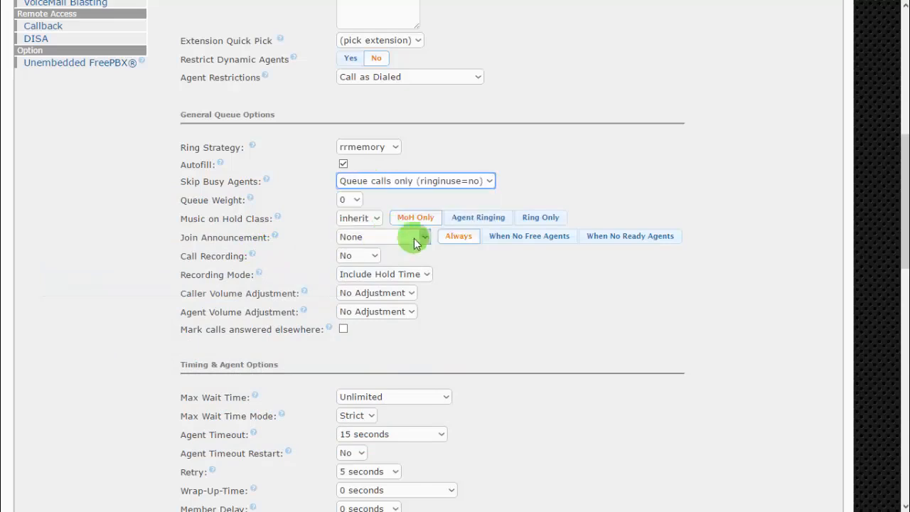
pyautogui.click(491, 272)
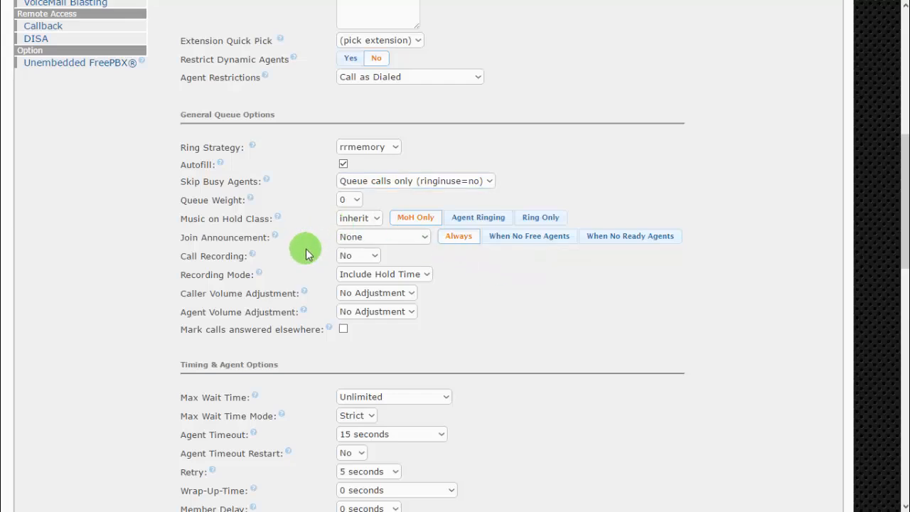
# Set the queue's call recording format to wav and the recording mode to After Answered
pyautogui.click(356, 274)
pyautogui.click(357, 286)
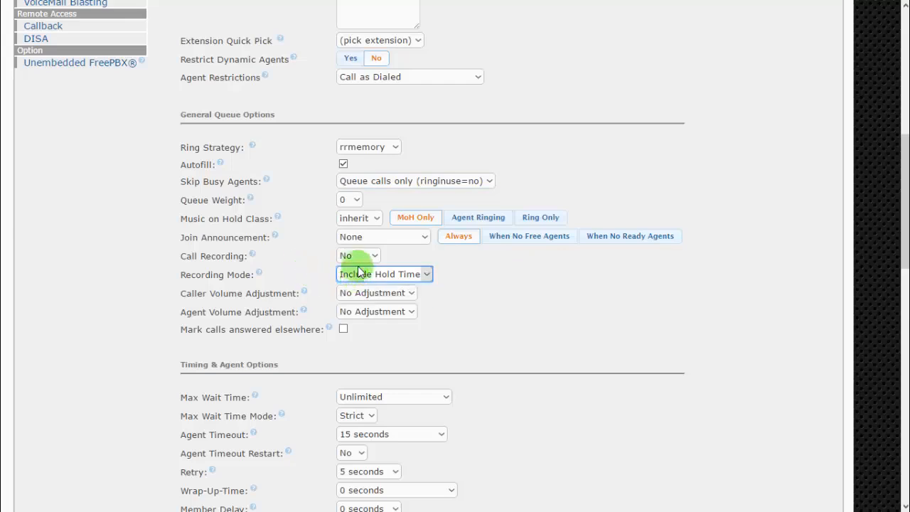
pyautogui.click(358, 257)
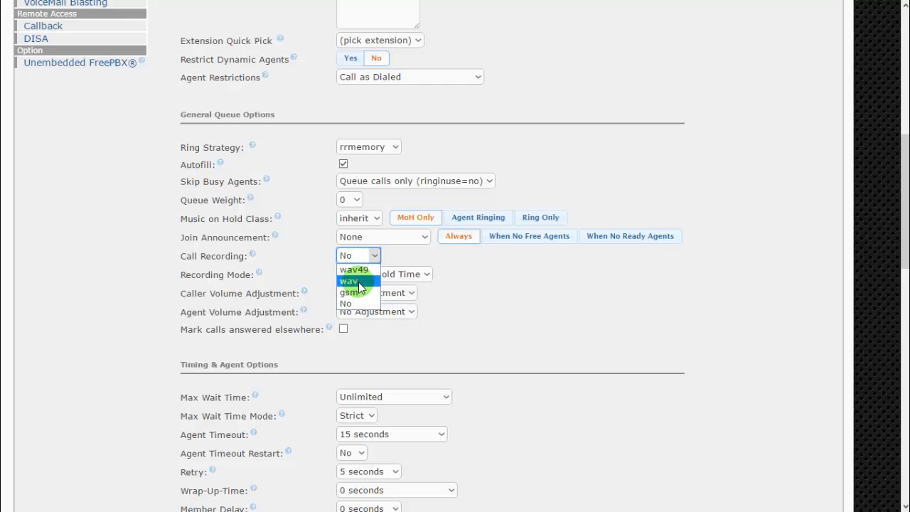
pyautogui.click(360, 283)
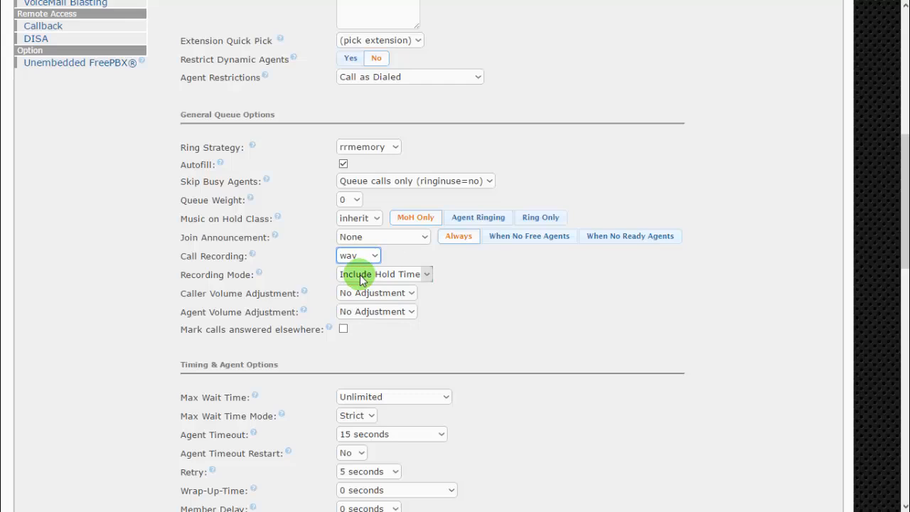
pyautogui.click(362, 278)
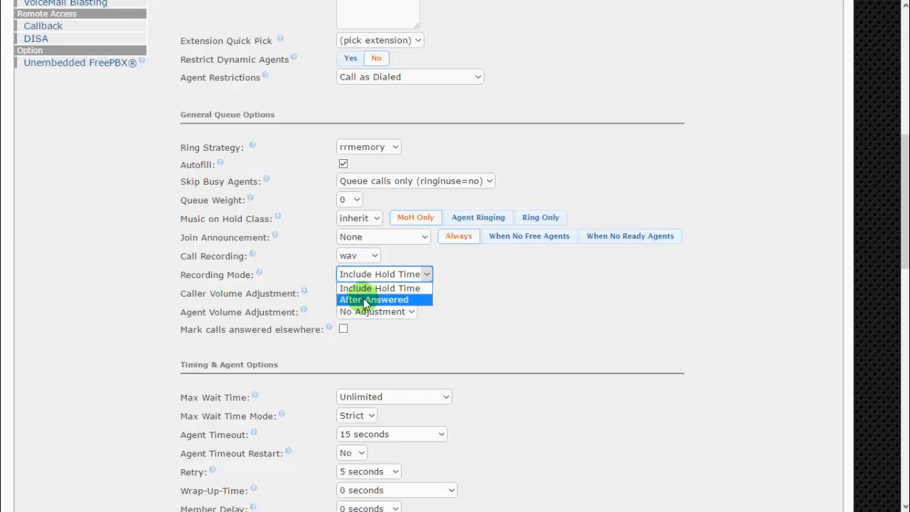
pyautogui.click(364, 300)
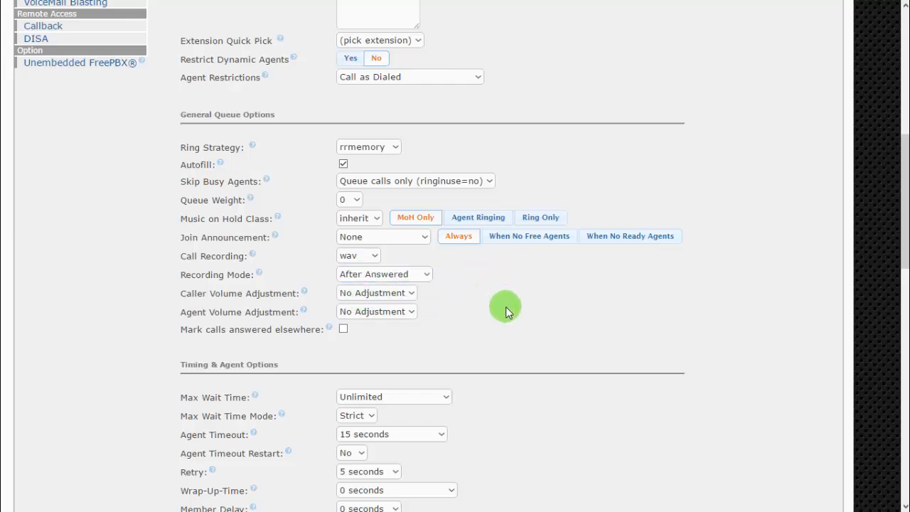
# In the Timing & Agent Options, keep Max Wait Time at Unlimited and set Agent Timeout to 15 seconds
pyautogui.scroll(-1, 509, 312)
pyautogui.scroll(-1, 522, 312)
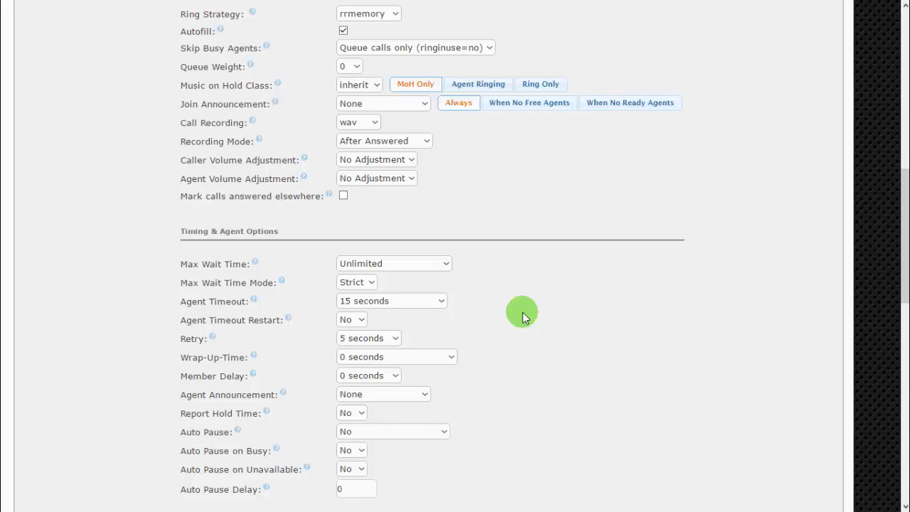
pyautogui.scroll(-1, 524, 315)
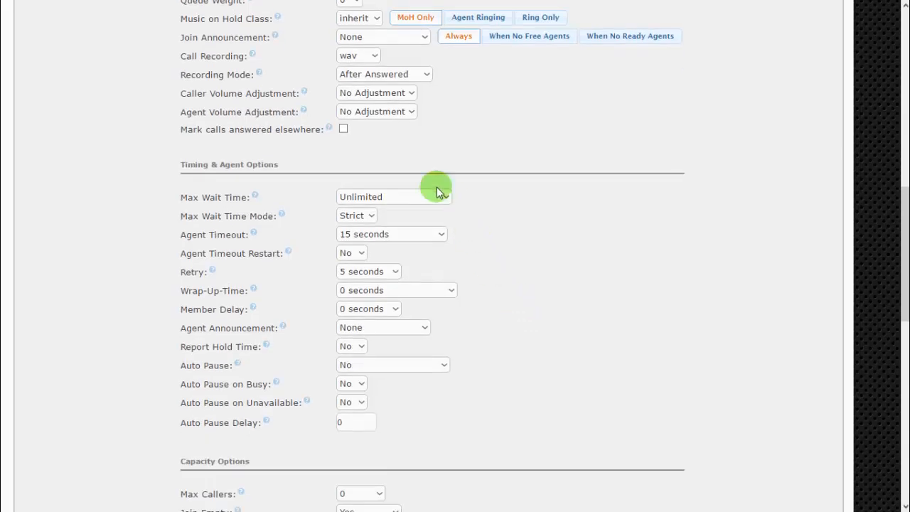
pyautogui.click(399, 197)
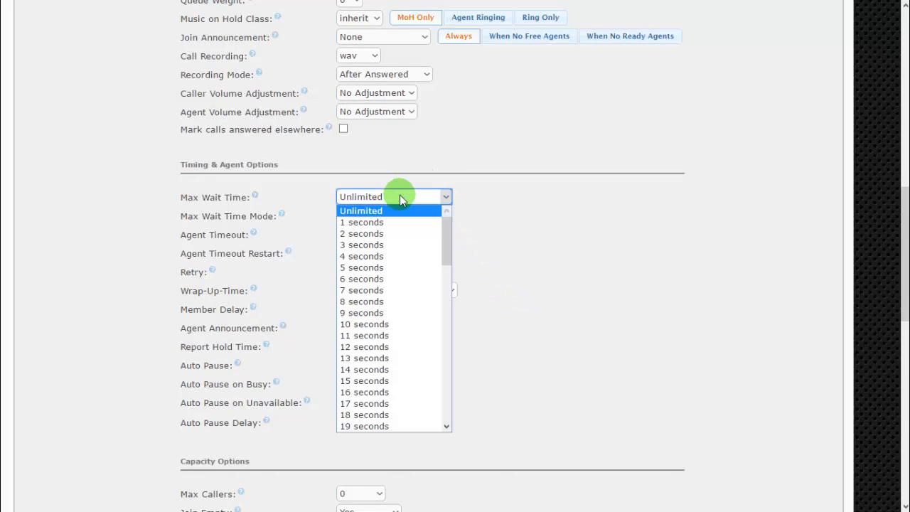
pyautogui.click(400, 199)
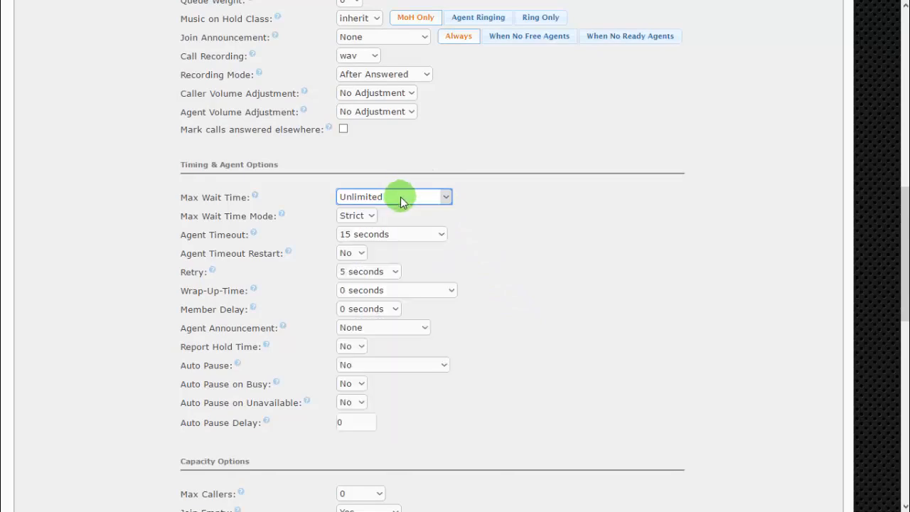
pyautogui.click(509, 208)
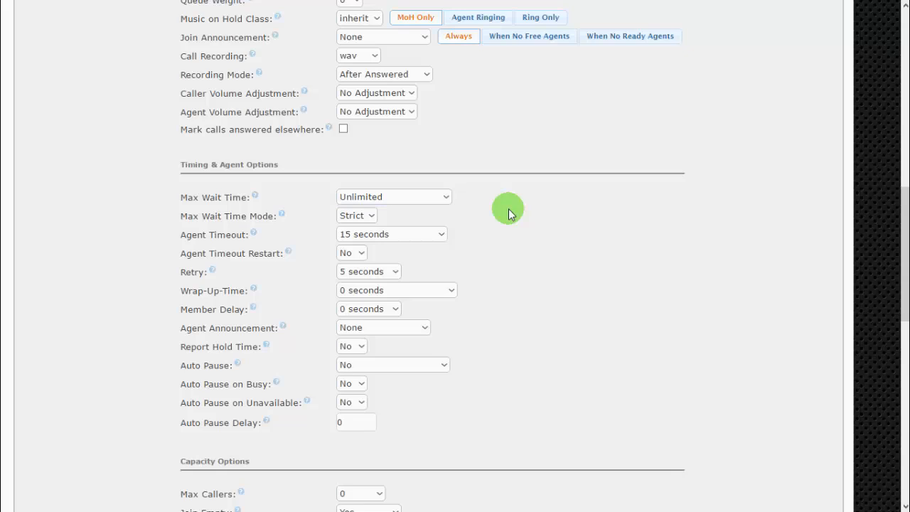
pyautogui.click(396, 237)
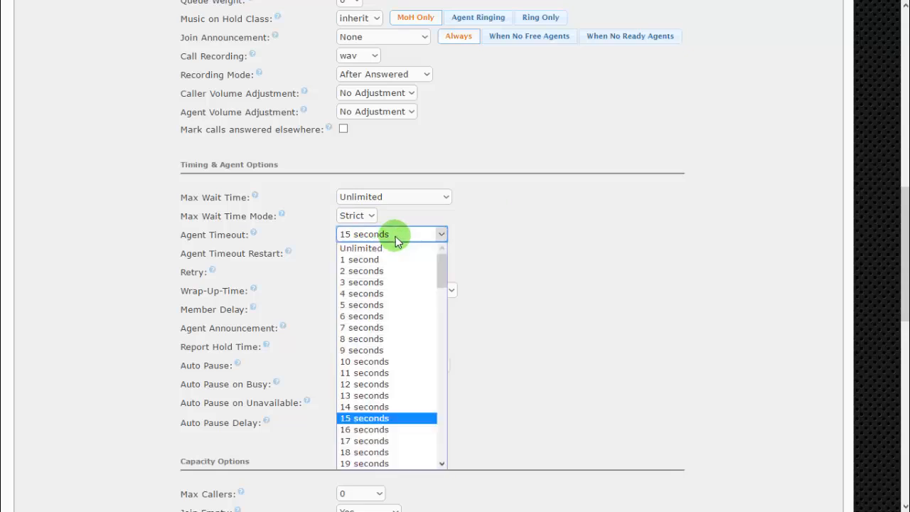
pyautogui.click(371, 419)
pyautogui.click(505, 242)
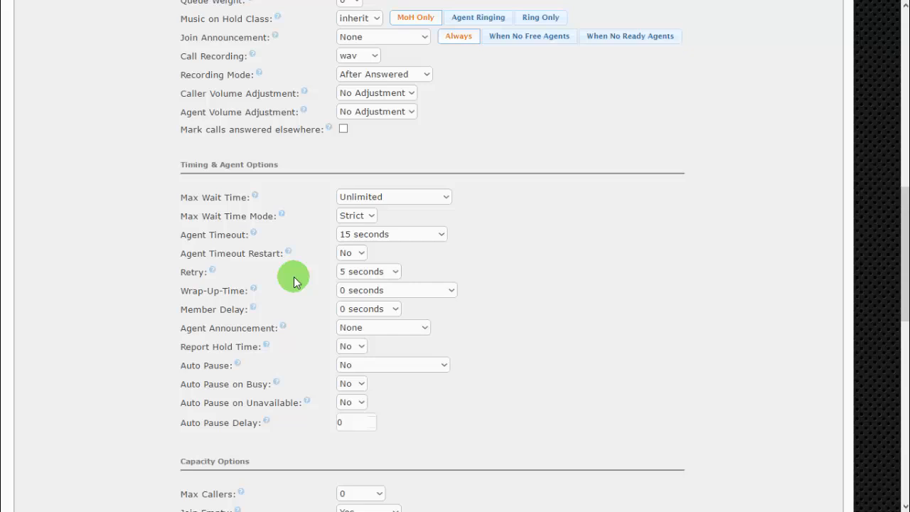
# Keep the queue's Retry interval at 5 seconds and set the Wrap-Up-Time to 5 seconds
pyautogui.click(383, 272)
pyautogui.click(383, 272)
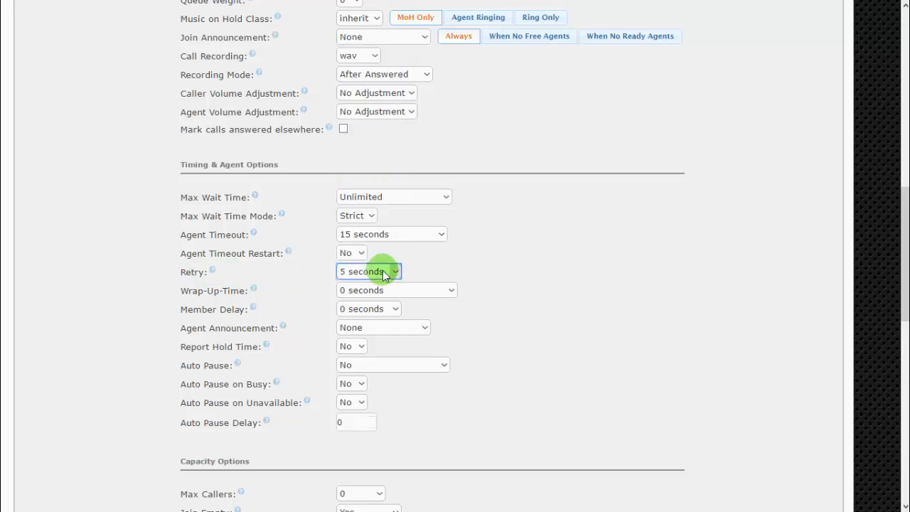
pyautogui.click(436, 270)
pyautogui.scroll(-1, 463, 317)
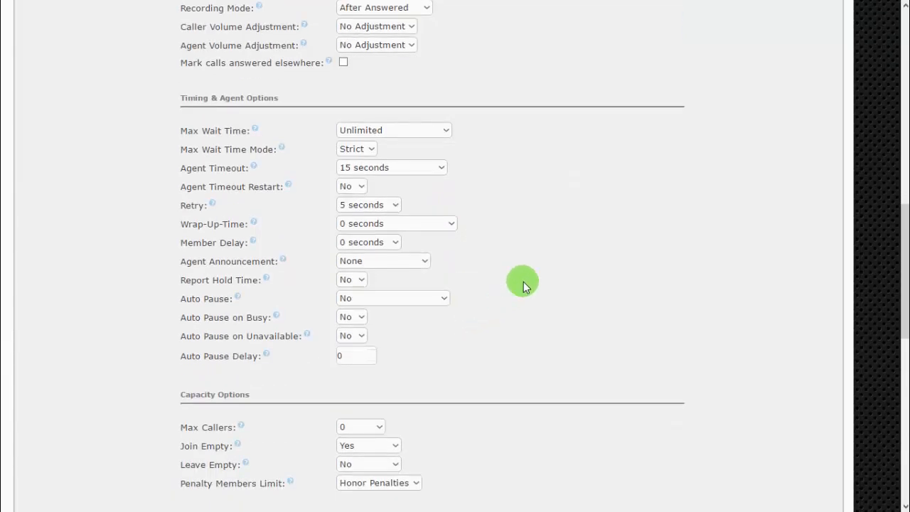
pyautogui.click(344, 224)
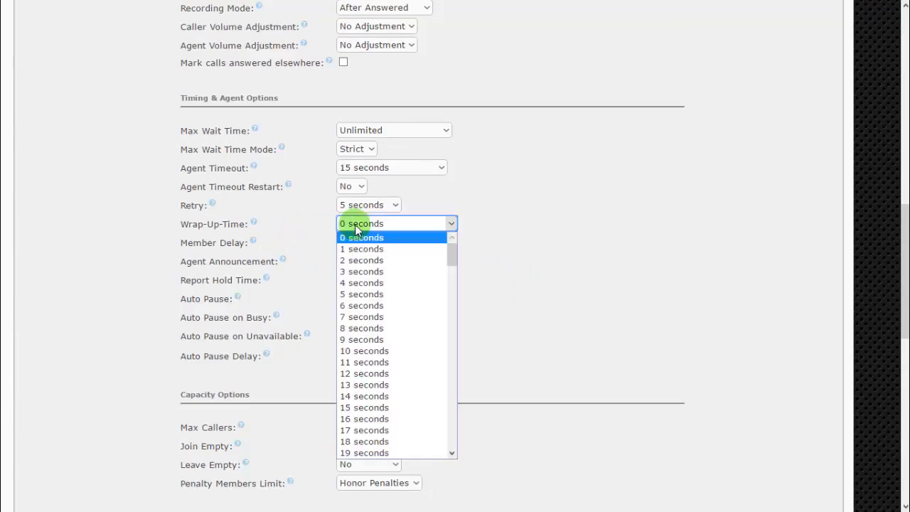
pyautogui.click(377, 295)
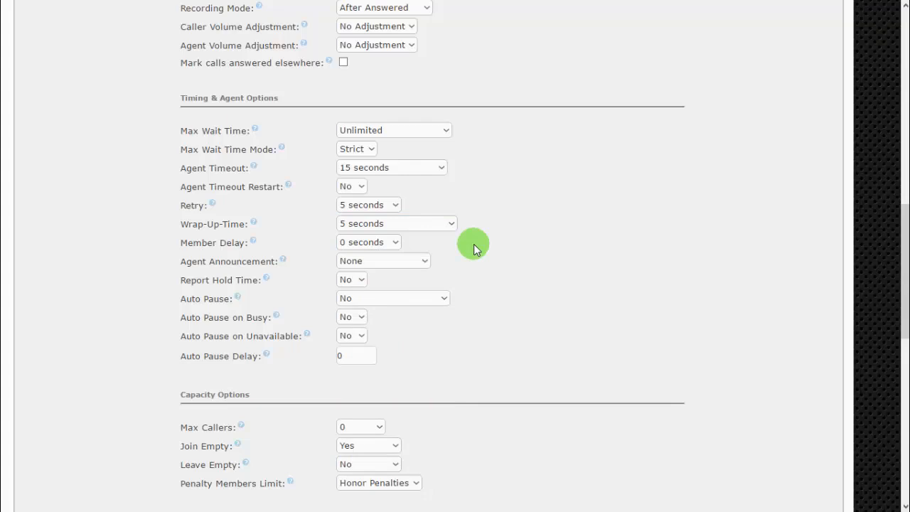
# Submit the changes to queue 655, leaving the capacity and announcement options at their defaults
pyautogui.scroll(-3, 308, 257)
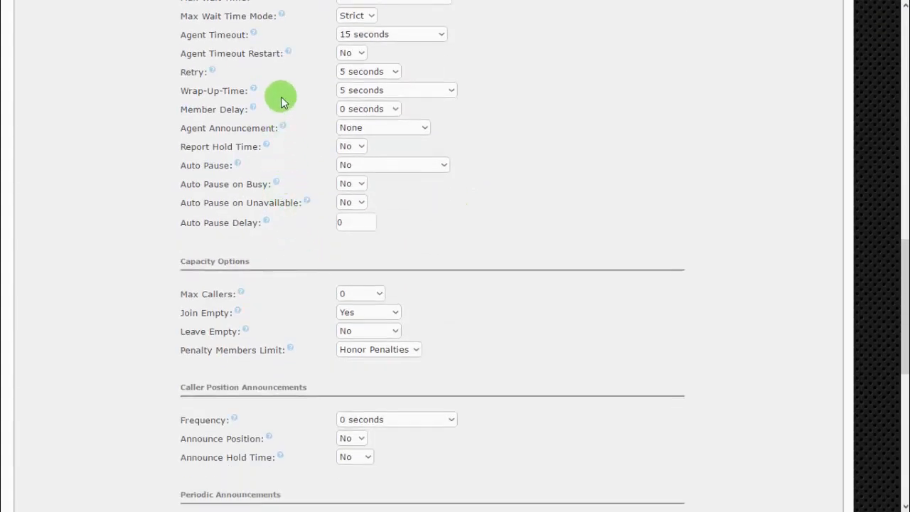
pyautogui.scroll(-3, 268, 253)
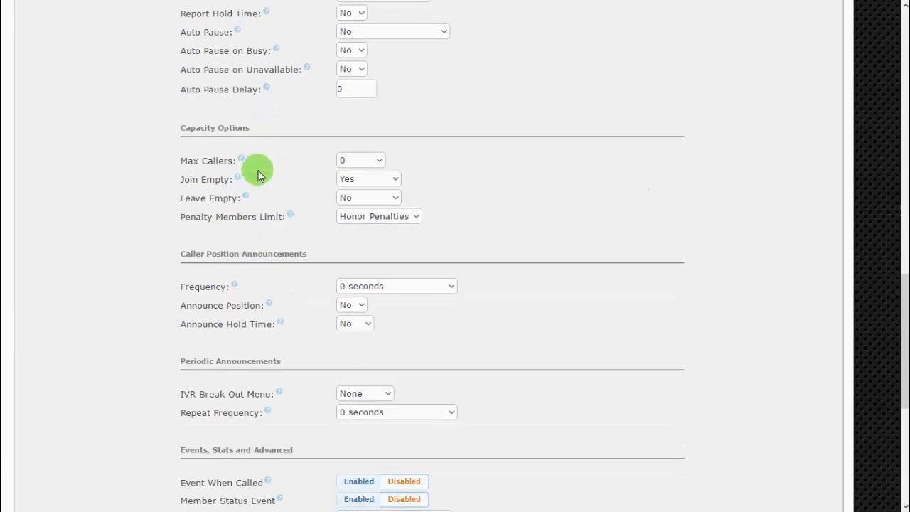
pyautogui.scroll(-8, 260, 175)
pyautogui.click(226, 378)
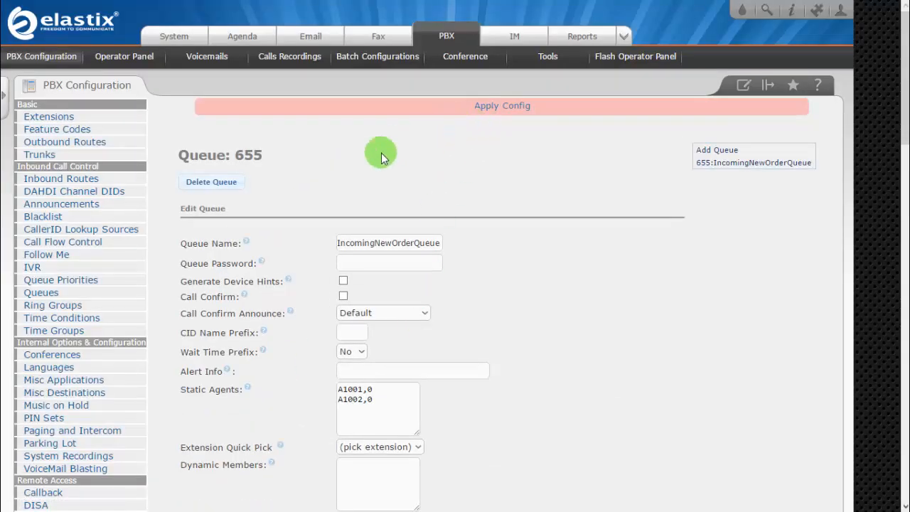
# Start a new queue with number 656 and name IncomingTrackOrderQueue
pyautogui.click(700, 151)
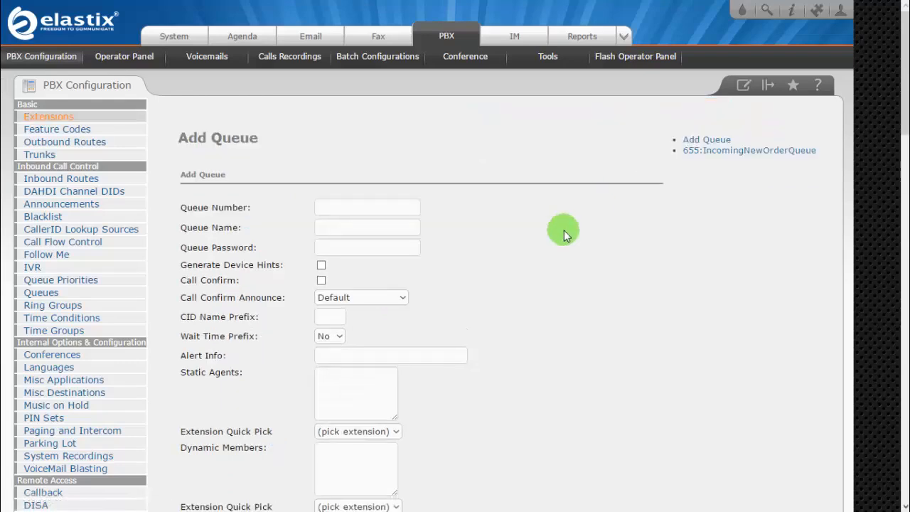
pyautogui.click(357, 225)
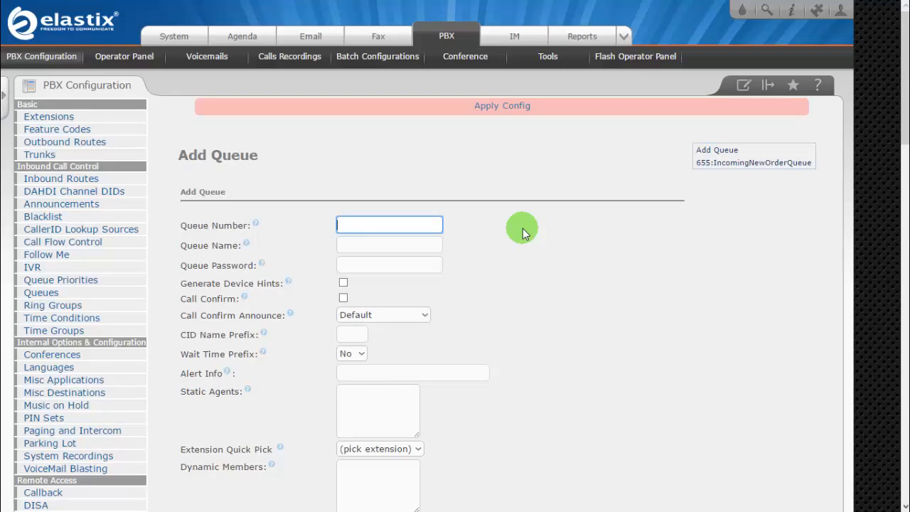
pyautogui.write('656')
pyautogui.click(396, 246)
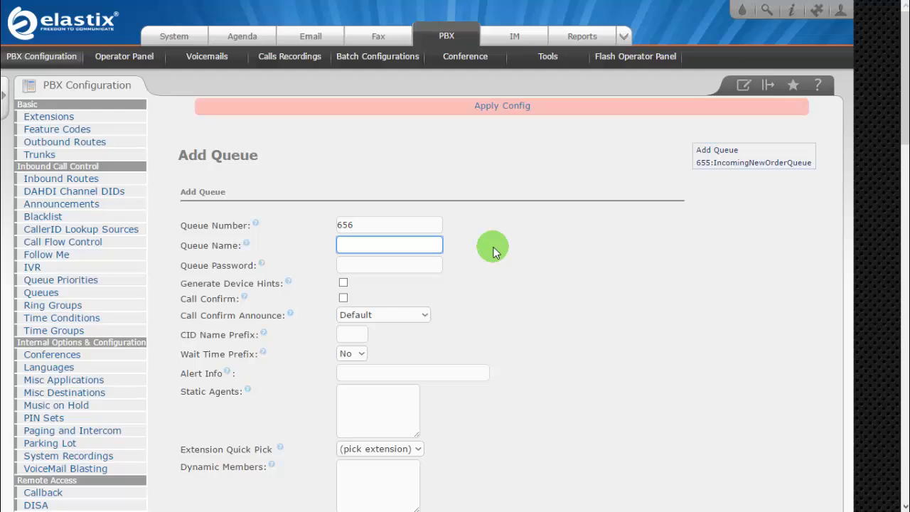
pyautogui.write('IncomingTrackOrder')
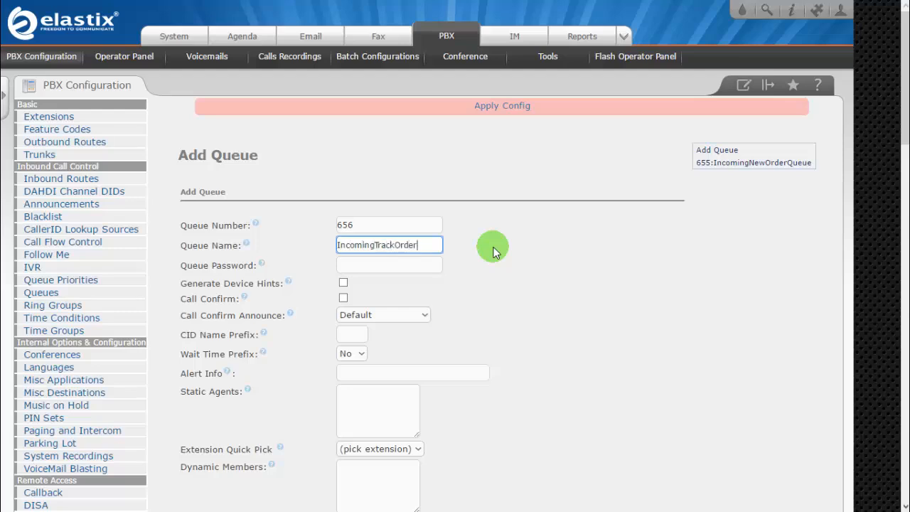
pyautogui.write('Queue')
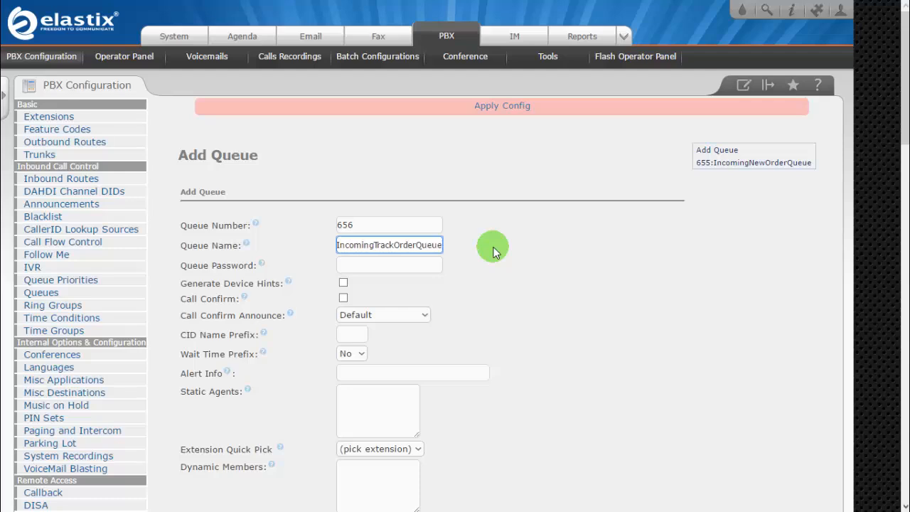
pyautogui.click(497, 274)
# Add extension 1003 to the Dynamic Members and prefix the entry with S so it reads S1003,0
pyautogui.scroll(-2, 508, 280)
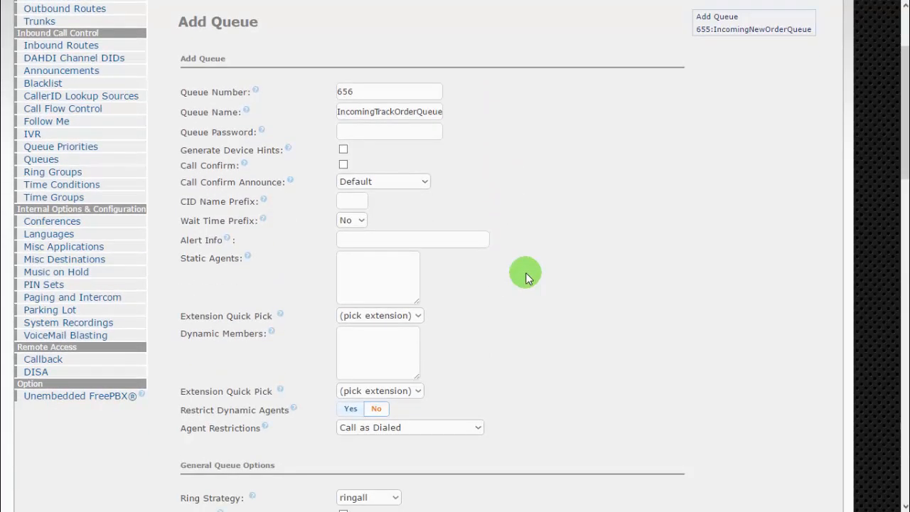
pyautogui.scroll(1, 525, 276)
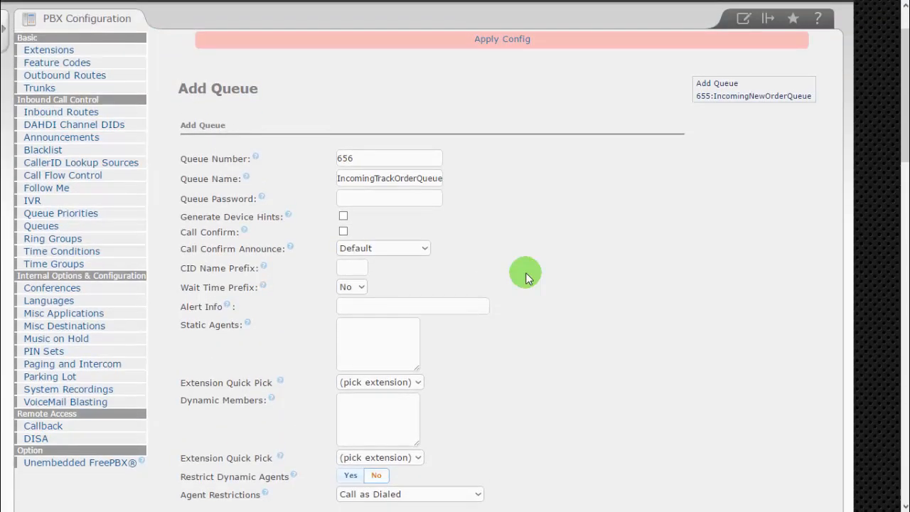
pyautogui.scroll(-2, 525, 276)
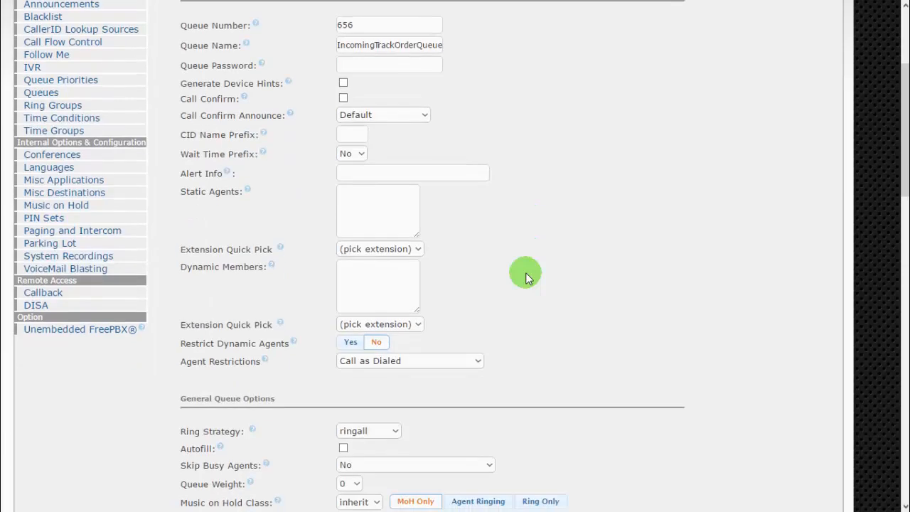
pyautogui.scroll(1, 525, 276)
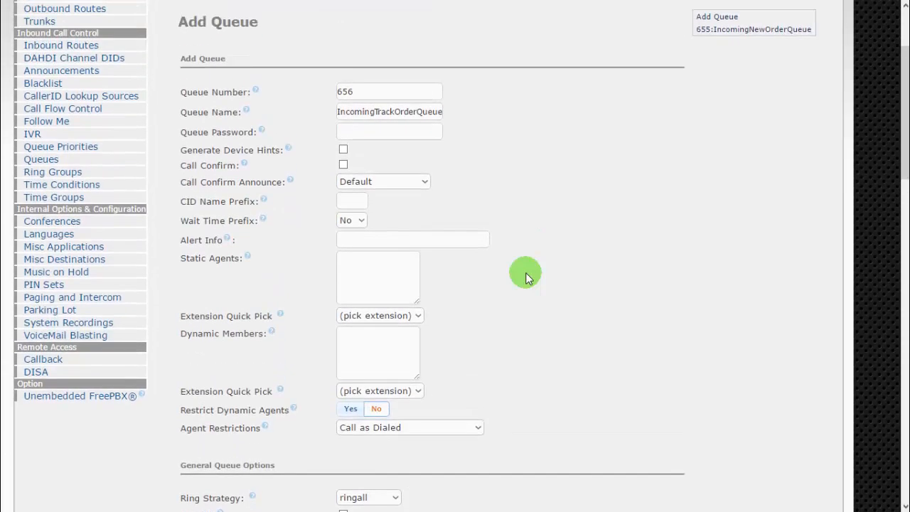
pyautogui.click(384, 391)
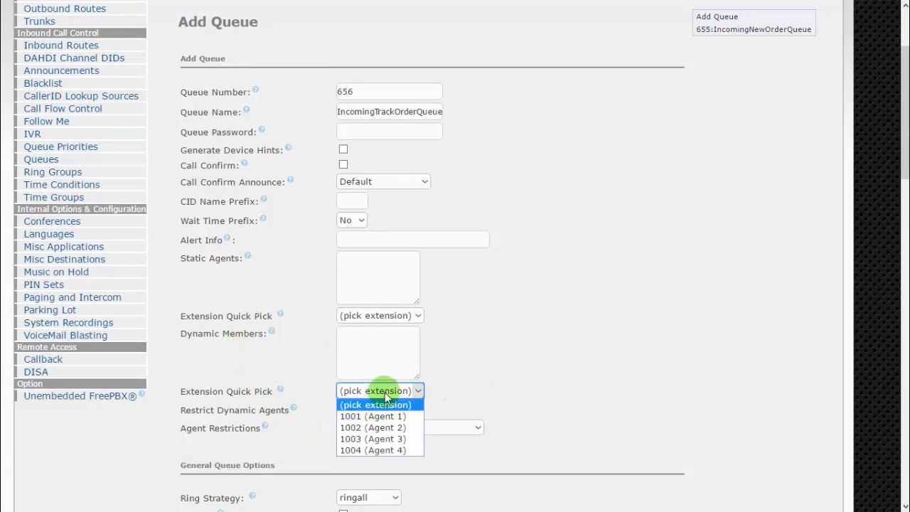
pyautogui.click(384, 441)
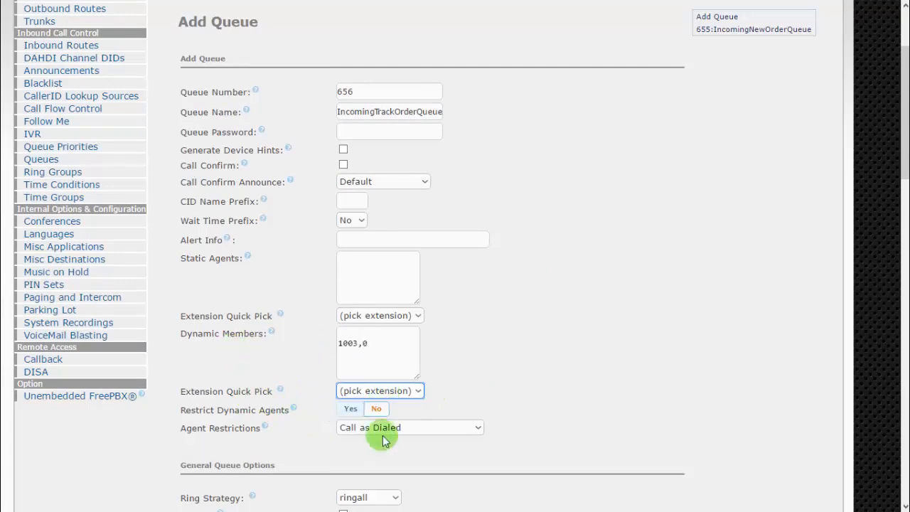
pyautogui.click(343, 352)
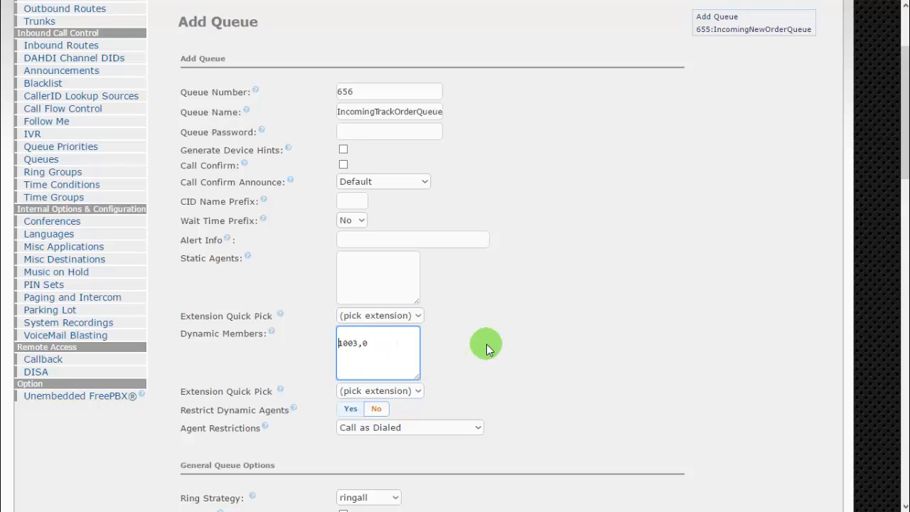
pyautogui.write('S')
pyautogui.click(487, 349)
# Set the ring strategy of queue 656 to rrmemory in the General Queue Options
pyautogui.scroll(-2, 542, 341)
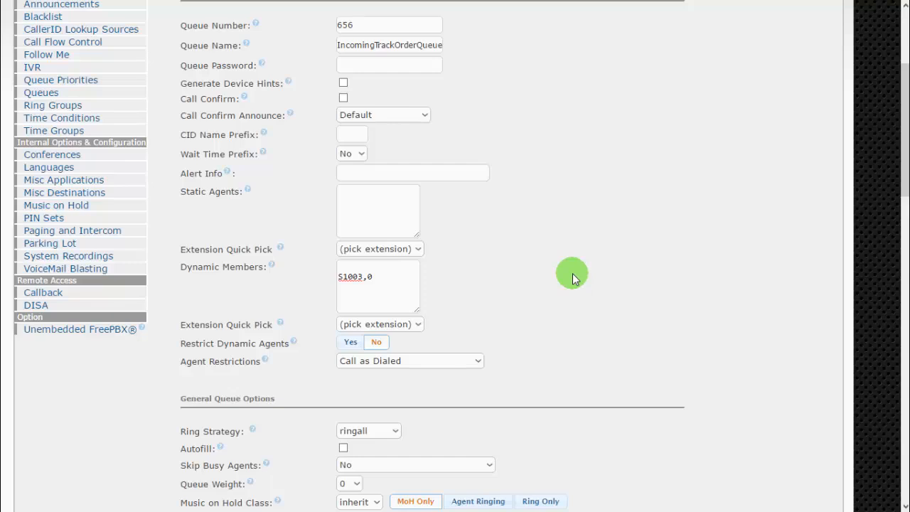
pyautogui.scroll(-3, 575, 278)
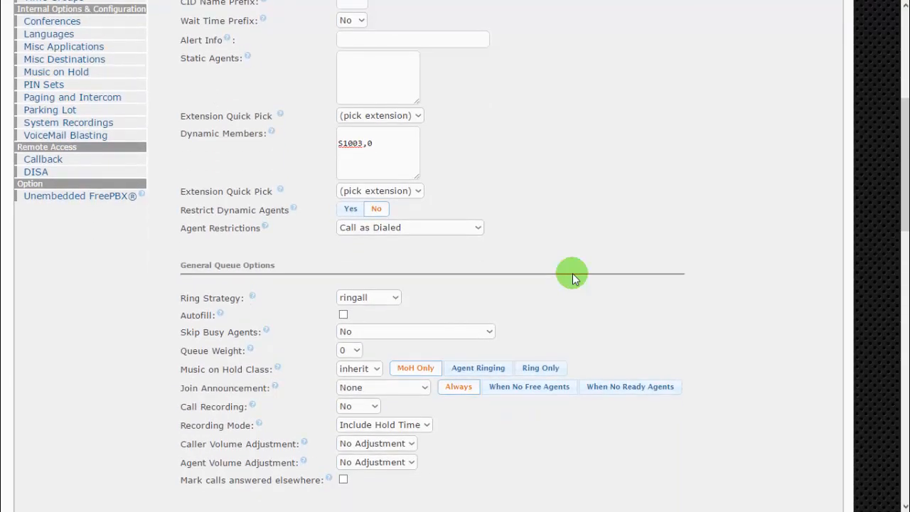
pyautogui.scroll(-1, 572, 274)
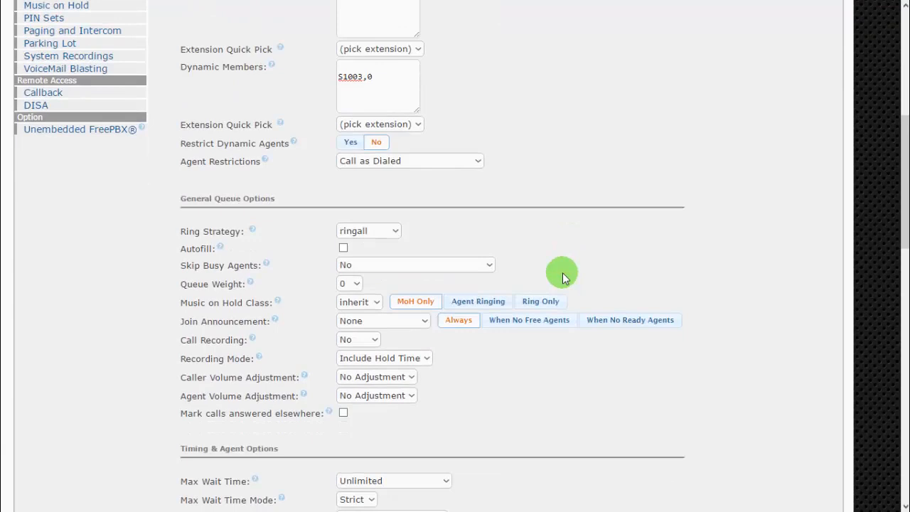
pyautogui.click(382, 233)
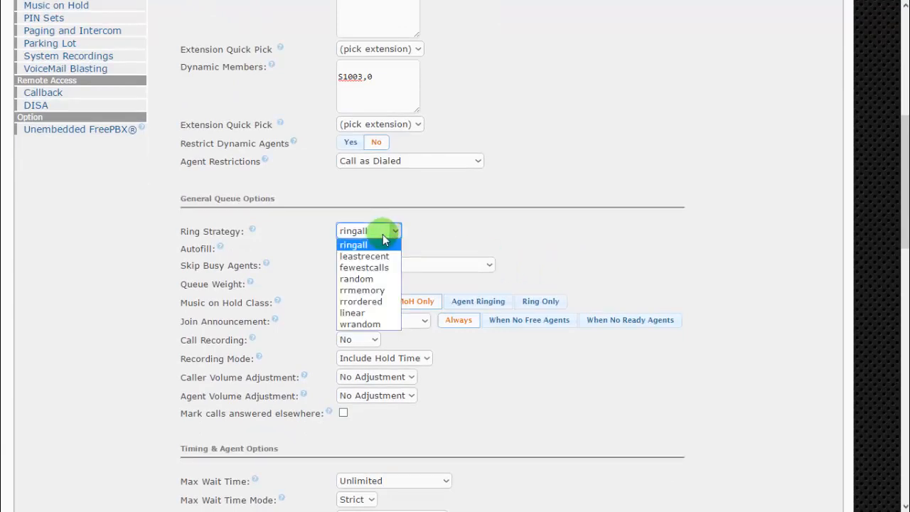
pyautogui.click(364, 290)
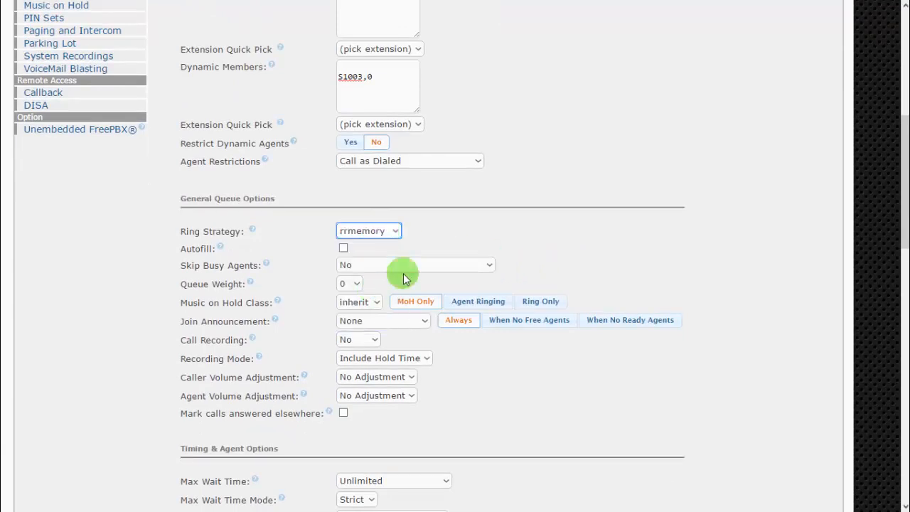
# Set queue 656 to record calls as wav with the recording mode After Answered
pyautogui.click(364, 341)
pyautogui.click(357, 365)
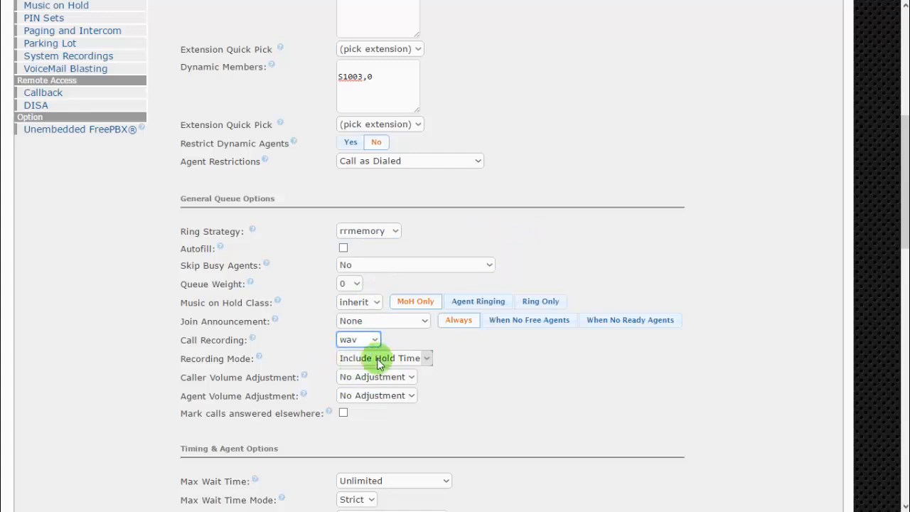
pyautogui.click(378, 358)
pyautogui.click(356, 384)
# Submit queue 656 and open a blank form for adding another queue
pyautogui.scroll(-15, 602, 365)
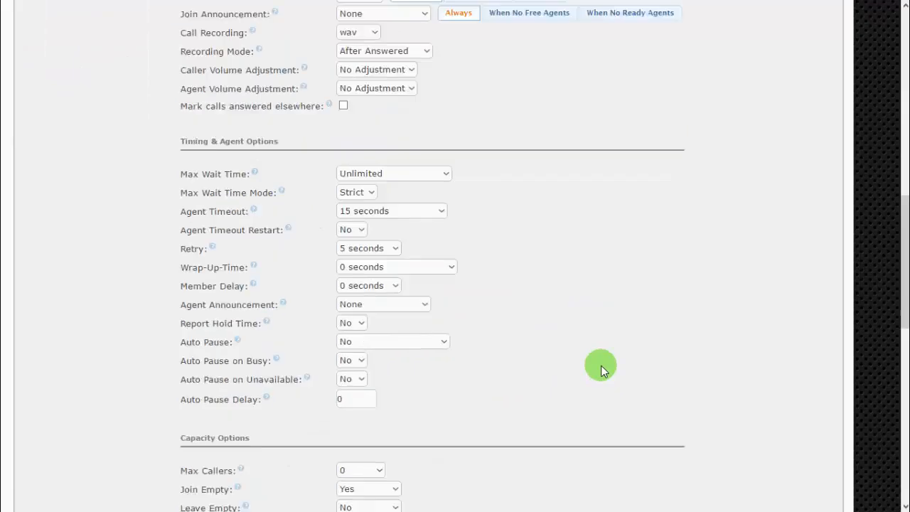
pyautogui.click(216, 381)
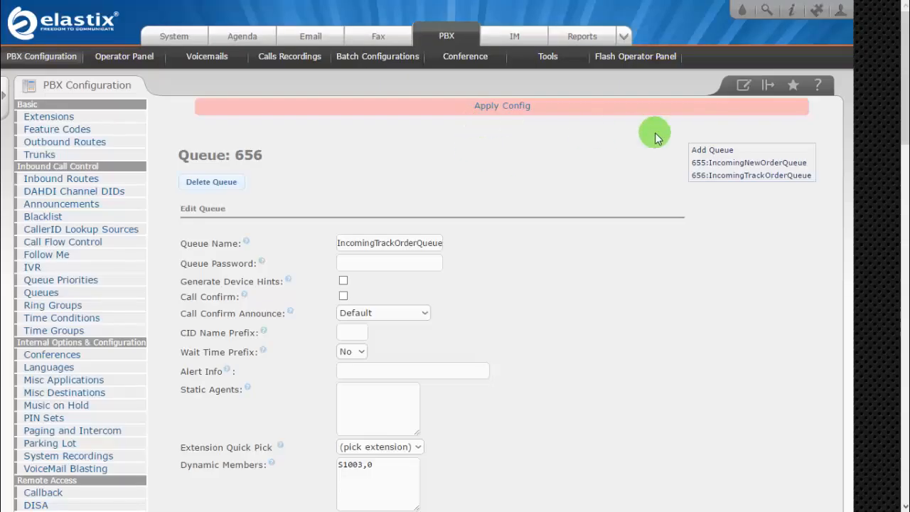
pyautogui.click(716, 155)
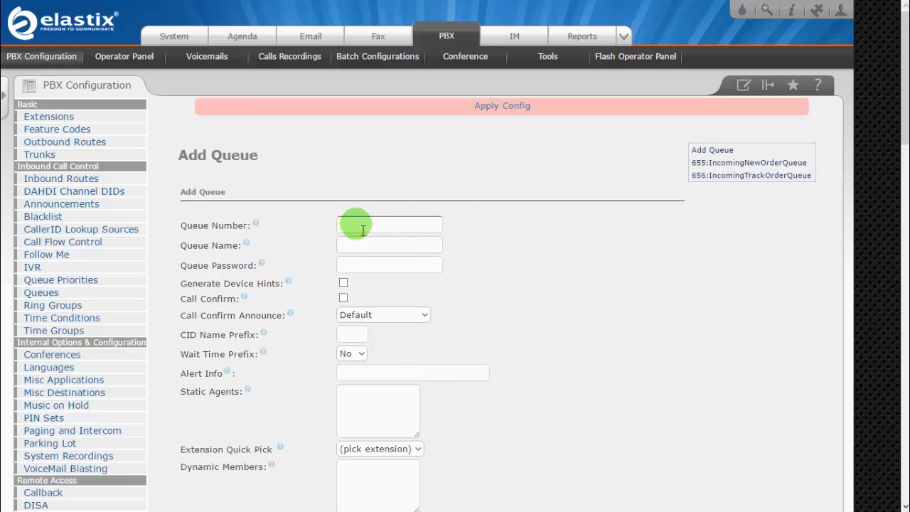
# Enter 657 as the new queue's number and Outboundqueue as its name
pyautogui.click(363, 228)
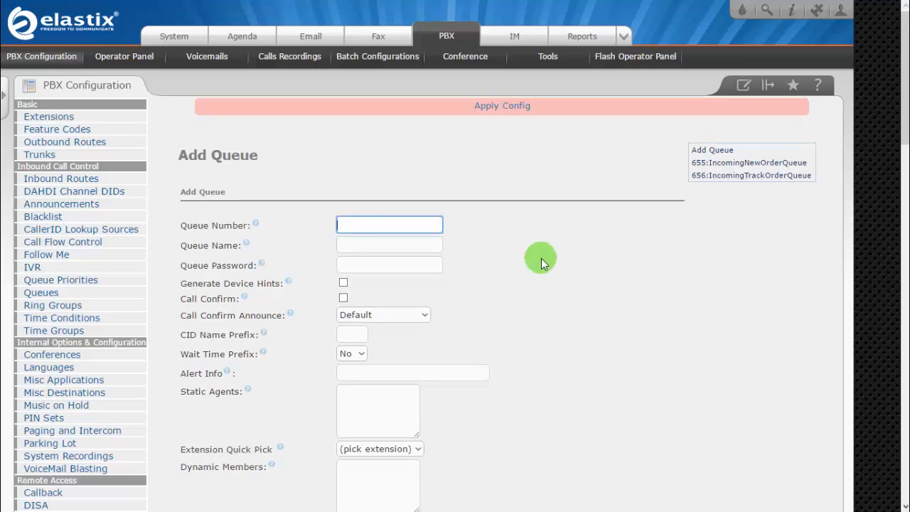
pyautogui.write('657')
pyautogui.click(389, 248)
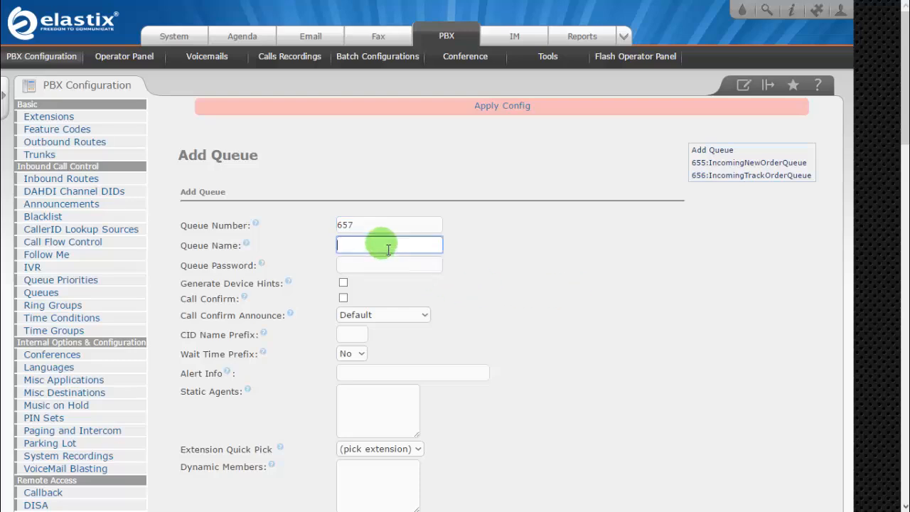
pyautogui.write('Outboundqueue')
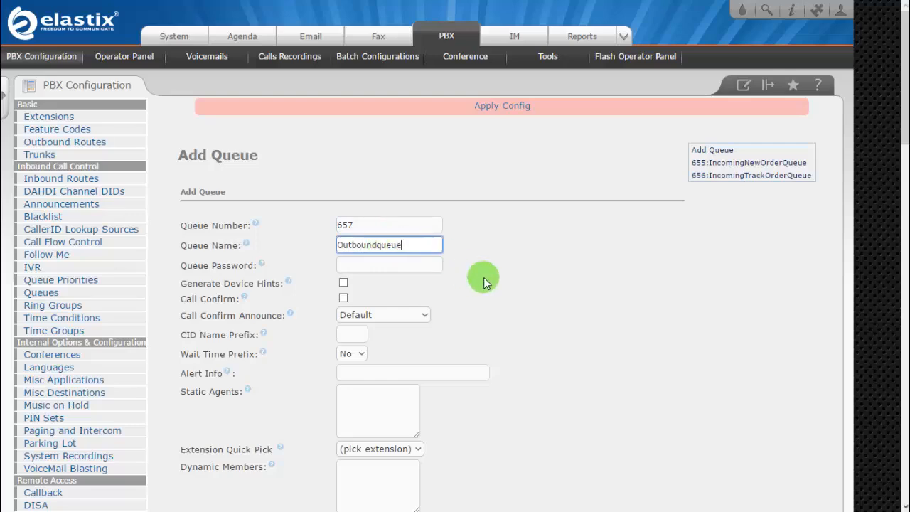
# Add extension 1004 to the Dynamic Members of queue 657 and prefix the entry with S so it reads S1004,0
pyautogui.scroll(-2, 483, 278)
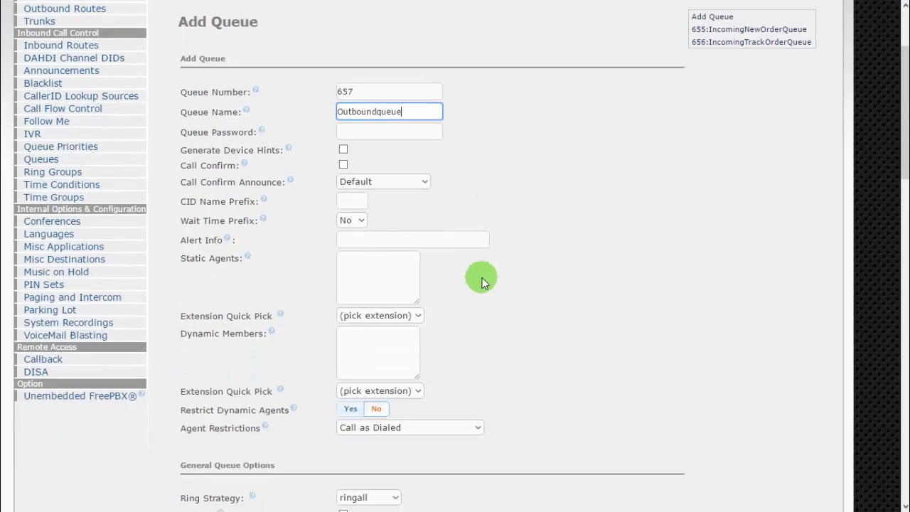
pyautogui.click(353, 341)
pyautogui.click(387, 392)
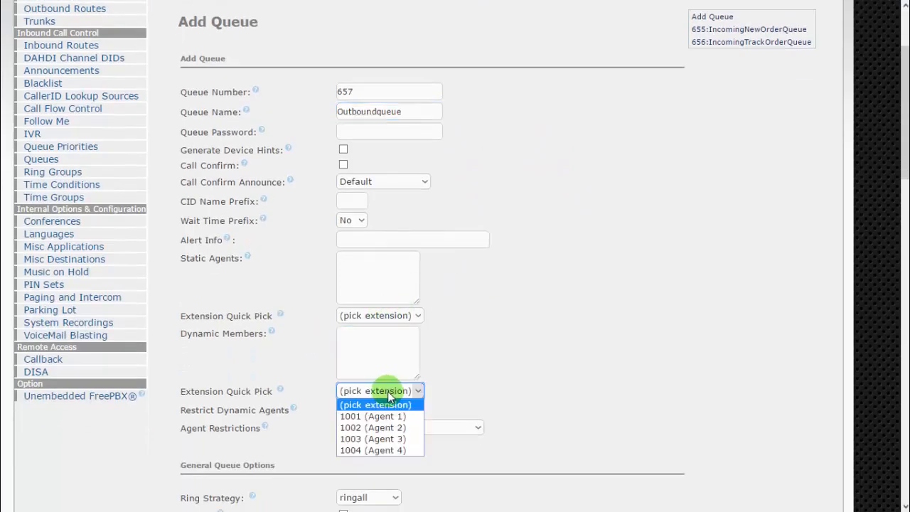
pyautogui.click(373, 449)
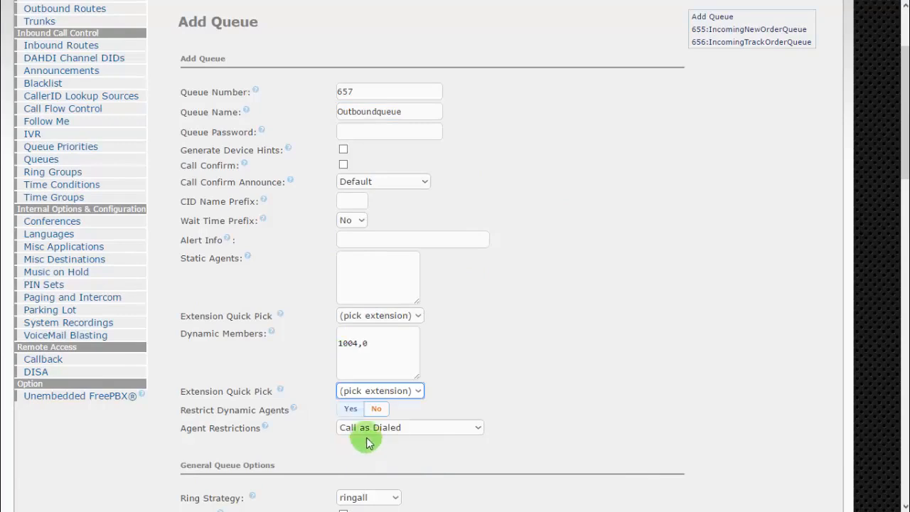
pyautogui.write('S')
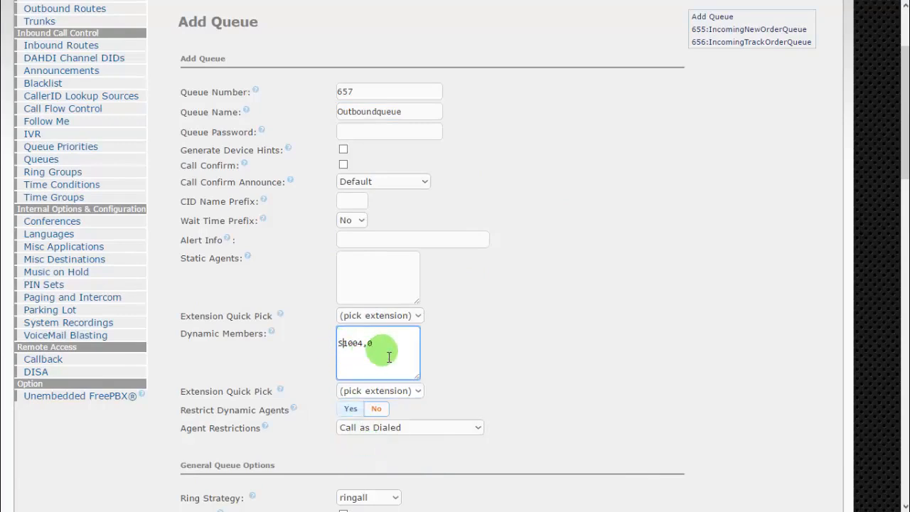
pyautogui.click(490, 326)
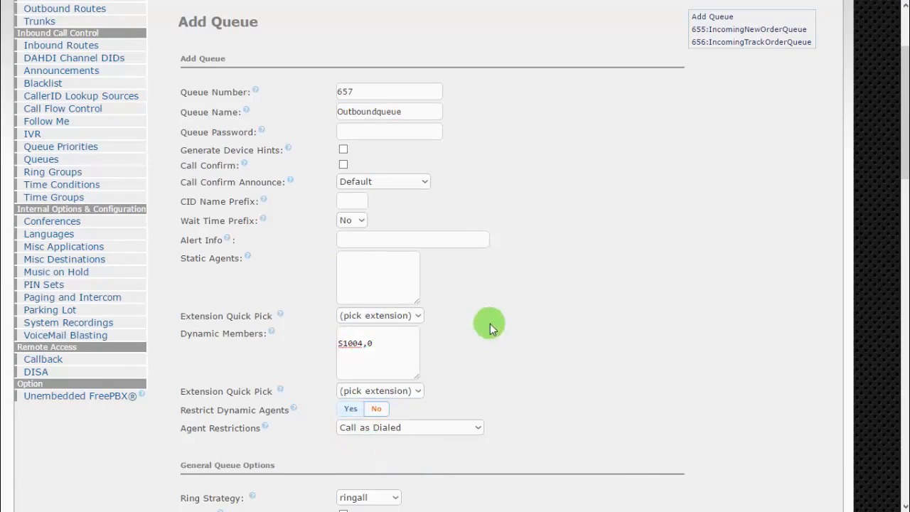
# Correct the capitalisation of the name of queue 657 to OutboundQueue
pyautogui.click(413, 116)
pyautogui.press('BackSpace')
pyautogui.press('BackSpace')
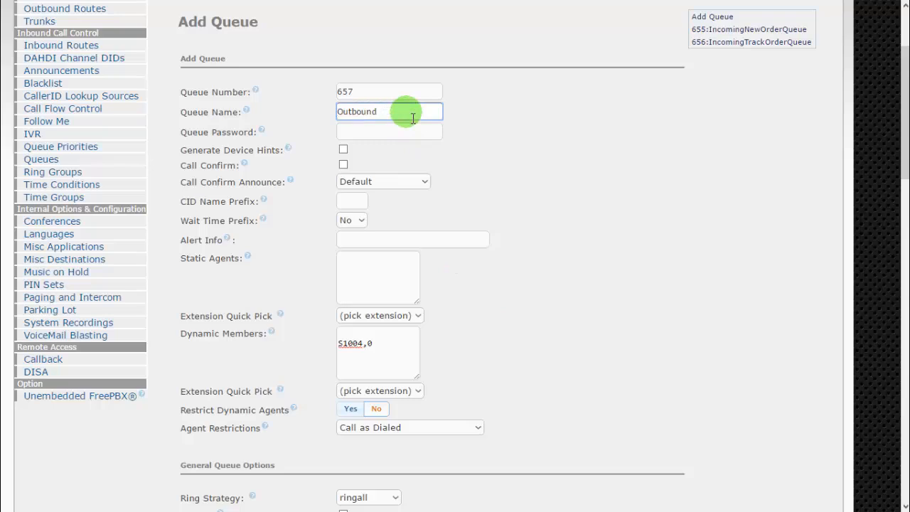
pyautogui.write('Queue')
# Set queue 657 to record calls as wav with the recording mode After Answered
pyautogui.scroll(-5, 569, 266)
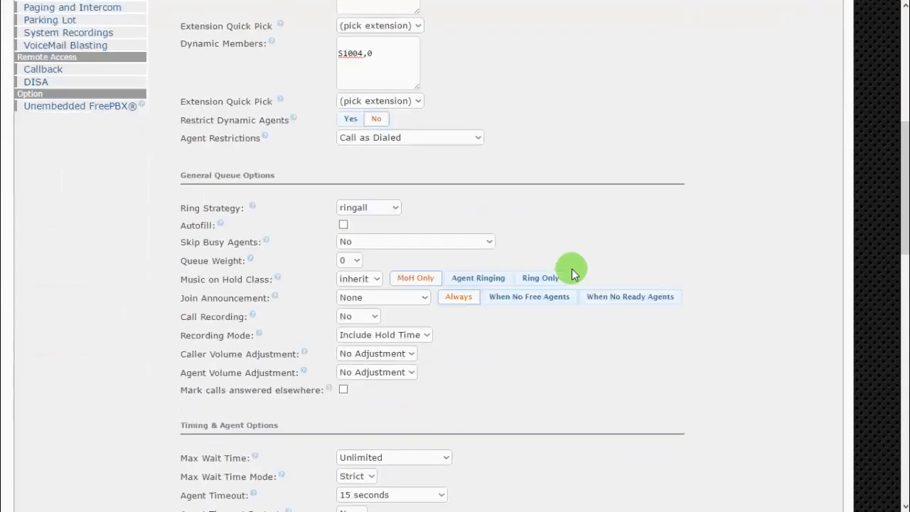
pyautogui.scroll(-1, 576, 274)
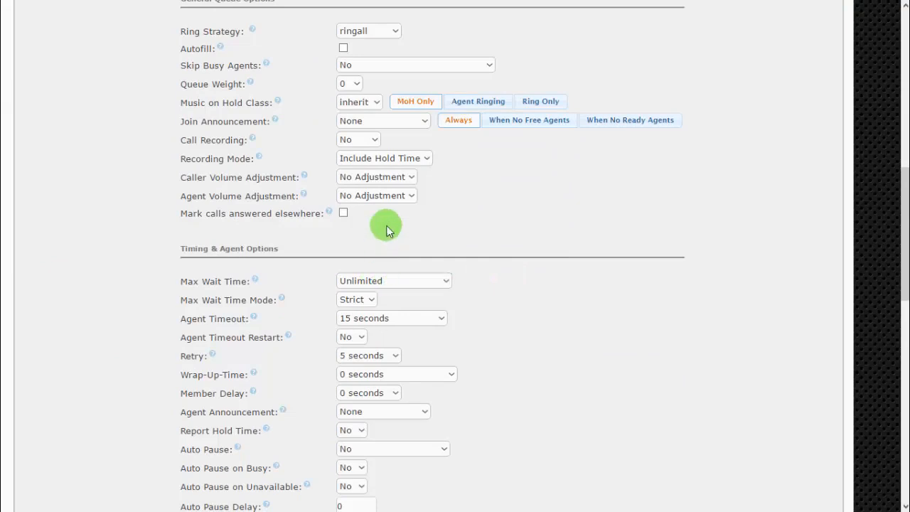
pyautogui.click(404, 157)
pyautogui.click(372, 185)
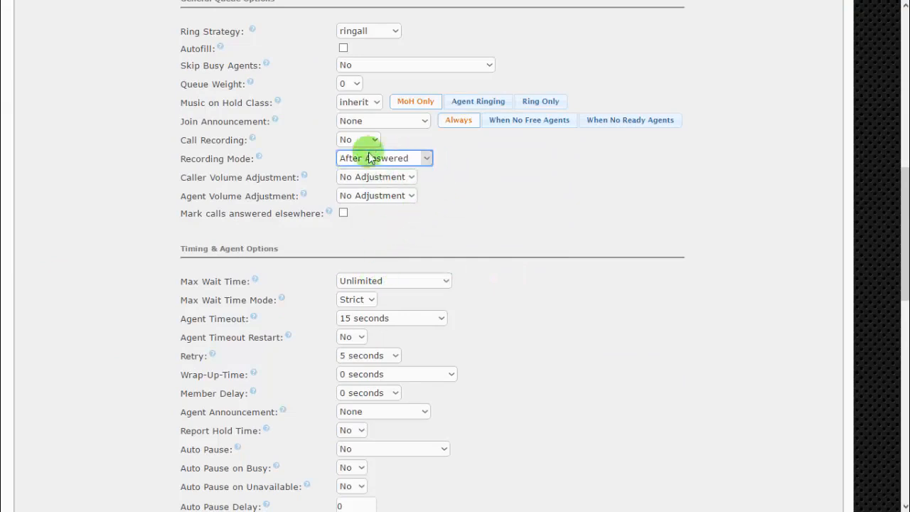
pyautogui.click(367, 139)
pyautogui.click(359, 165)
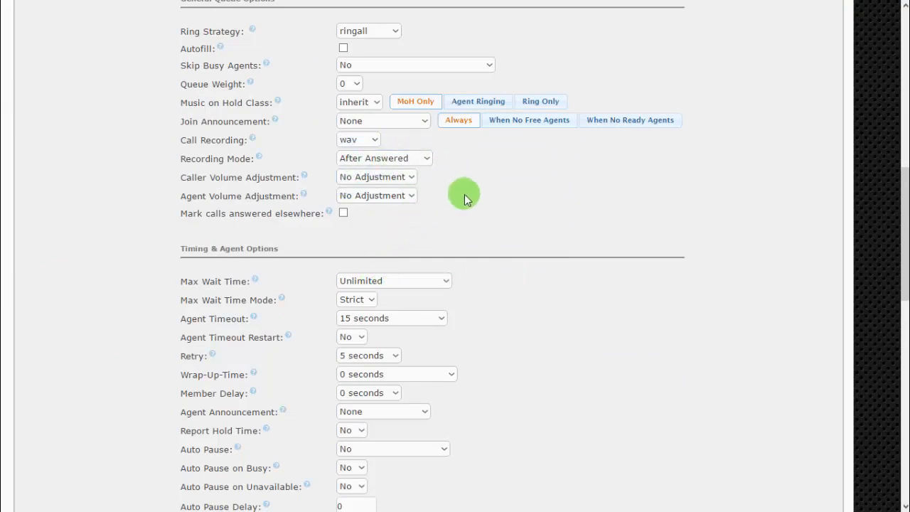
# Set the Wrap-Up-Time of queue 657 to 5 seconds in the Timing & Agent Options
pyautogui.scroll(-3, 447, 213)
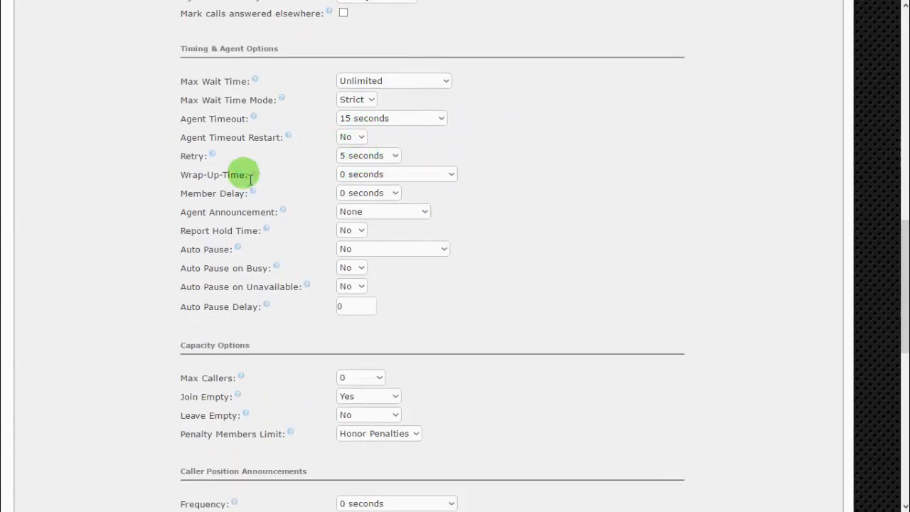
pyautogui.click(369, 178)
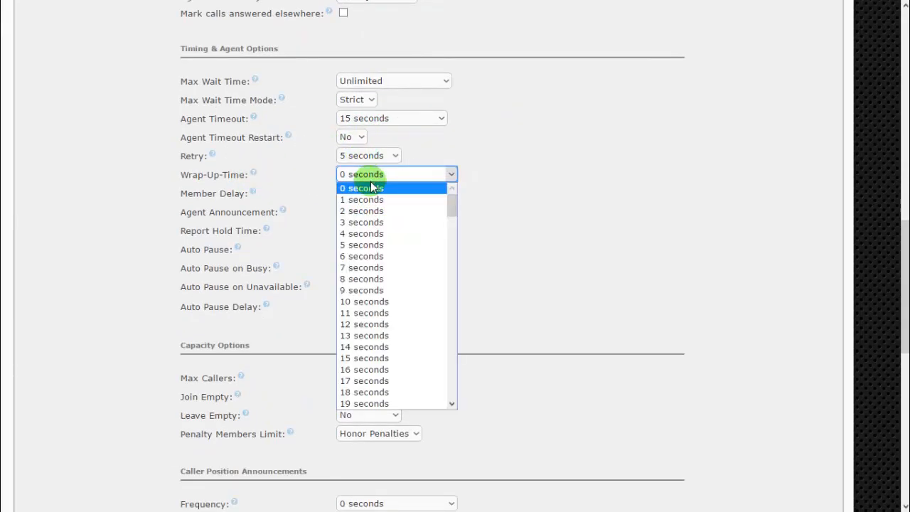
pyautogui.click(366, 245)
# Submit queue 657 and apply the pending PBX configuration changes
pyautogui.scroll(-6, 526, 248)
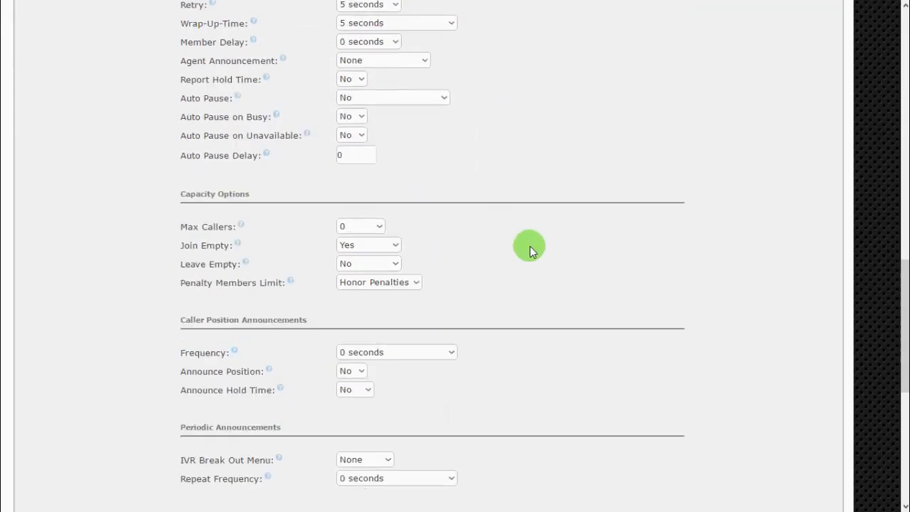
pyautogui.scroll(-2, 529, 245)
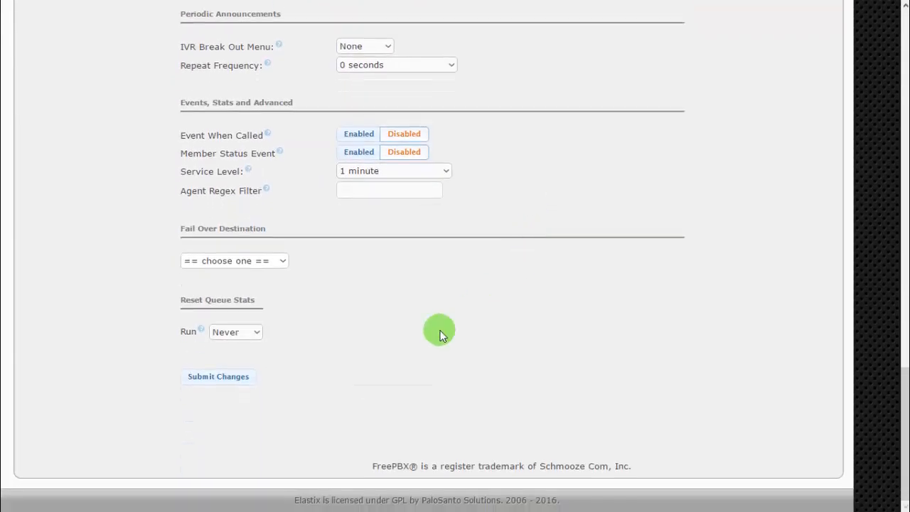
pyautogui.click(232, 377)
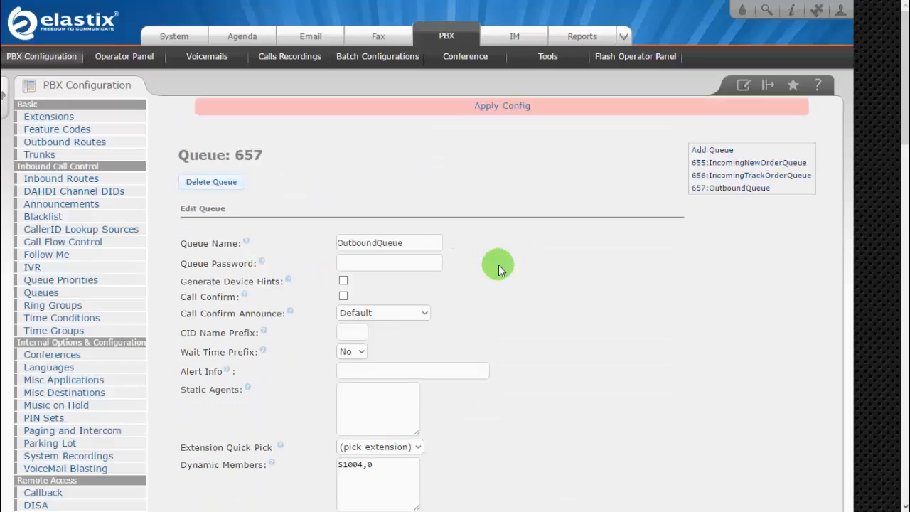
pyautogui.click(494, 116)
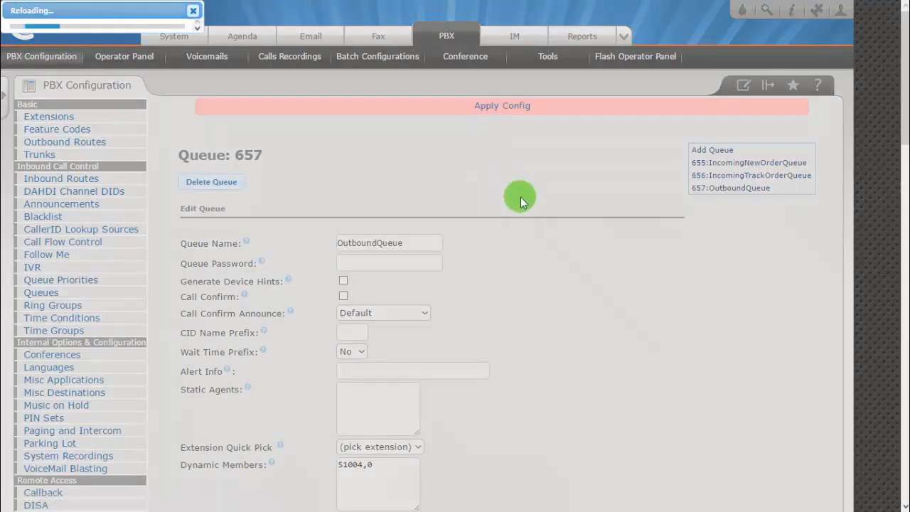